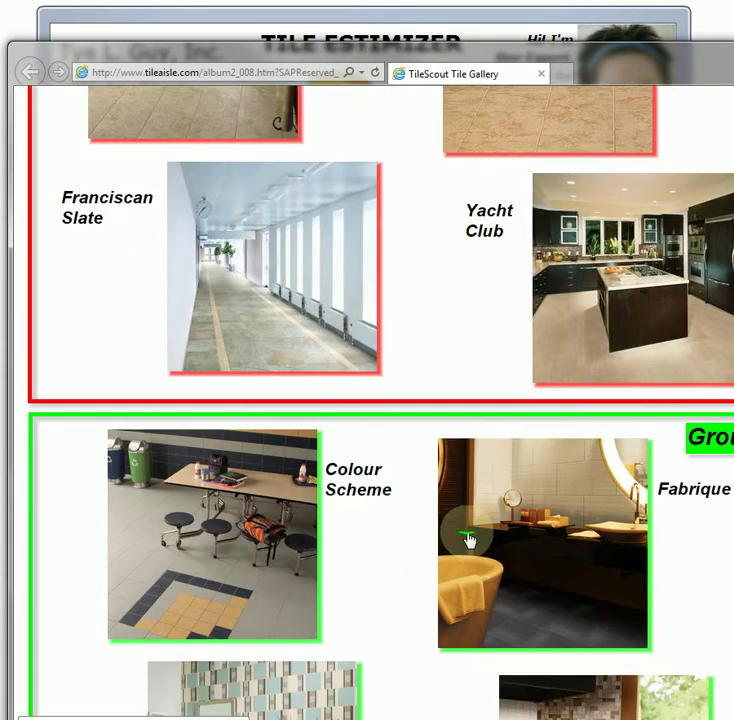
pyautogui.scroll(-3, 468, 540)
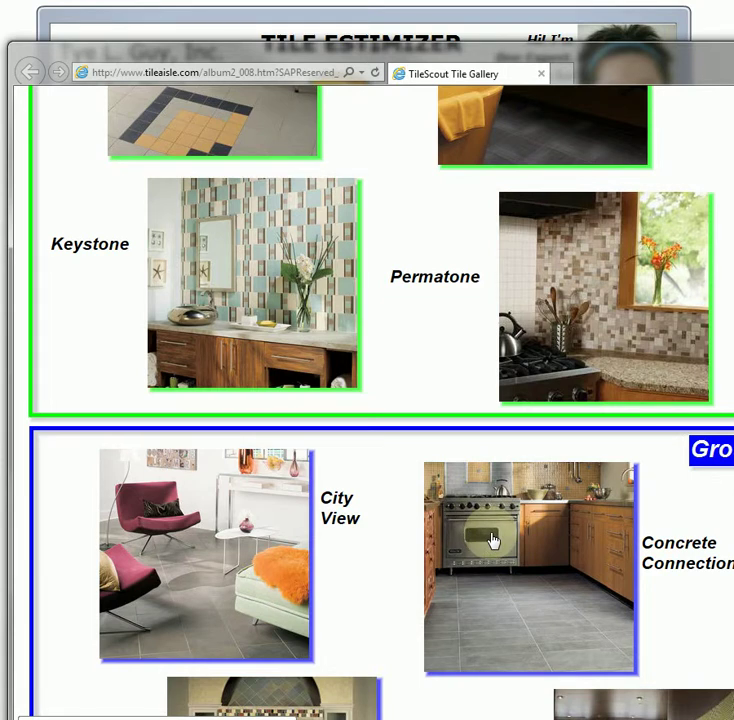
# Step: Browse the TileScout Tile Gallery groups, return to the top, and close the browser window
pyautogui.scroll(-2, 491, 540)
pyautogui.scroll(4, 491, 537)
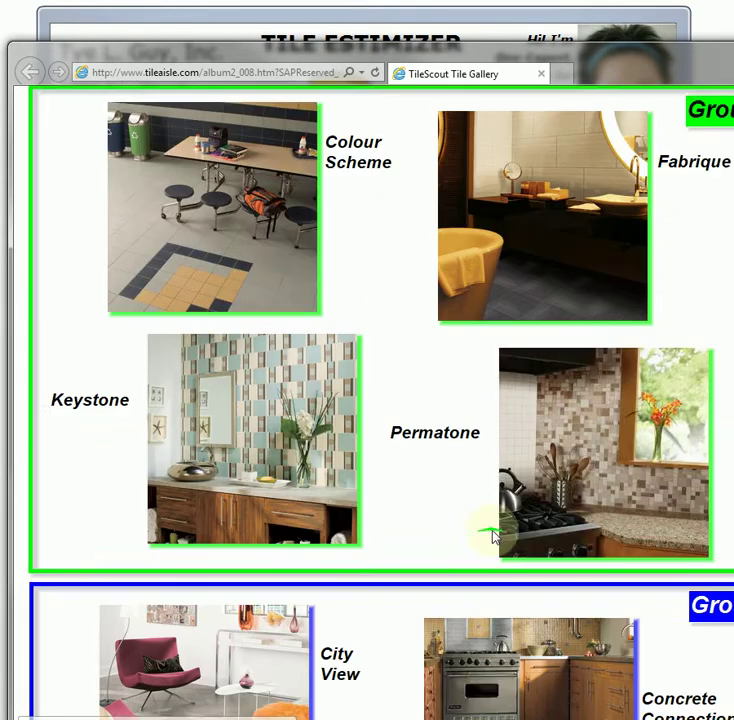
pyautogui.scroll(11, 491, 537)
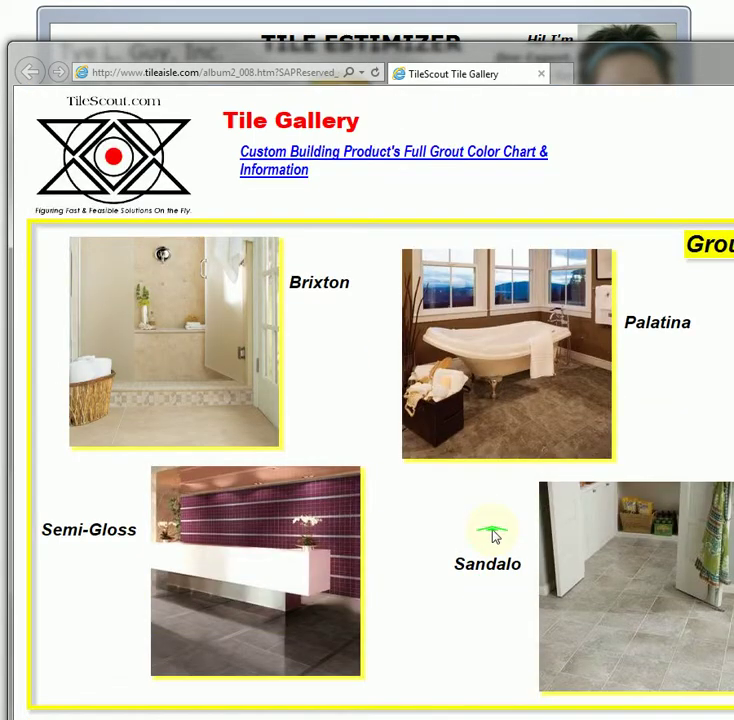
pyautogui.click(440, 22)
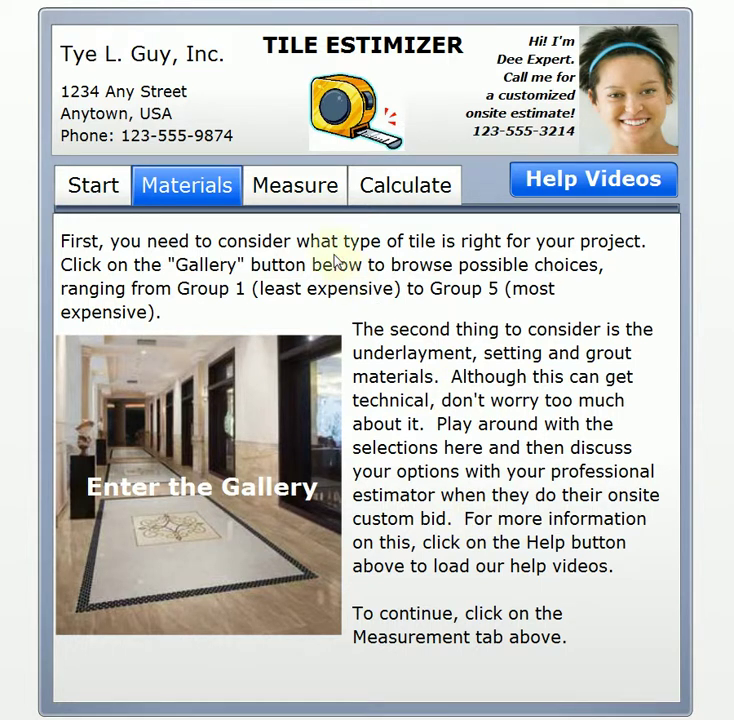
# Step: Open the Measure tab to show the Floors form for Main Area 1
pyautogui.click(313, 197)
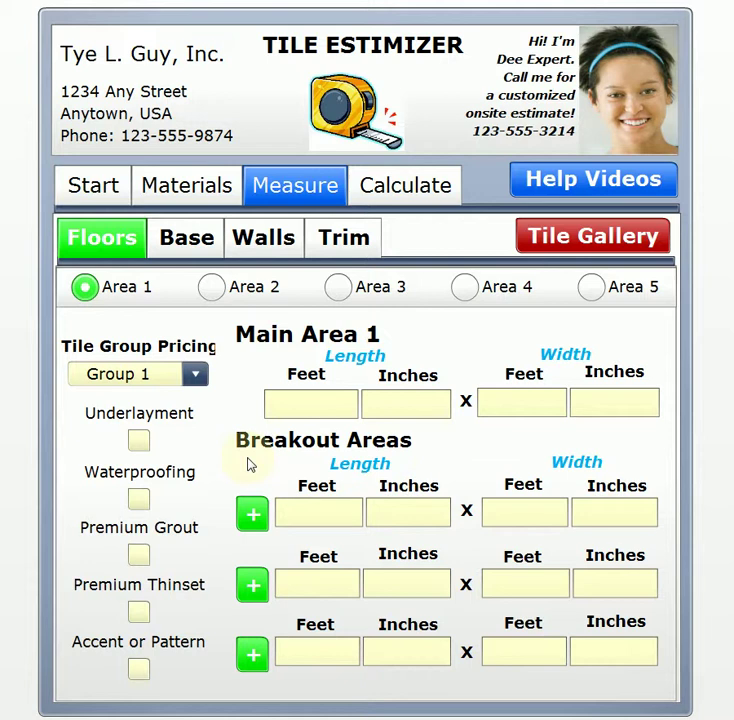
# Step: Enter Main Area 1's floor as 18 ft 6 in long by 12 ft 8 in wide
pyautogui.click(320, 410)
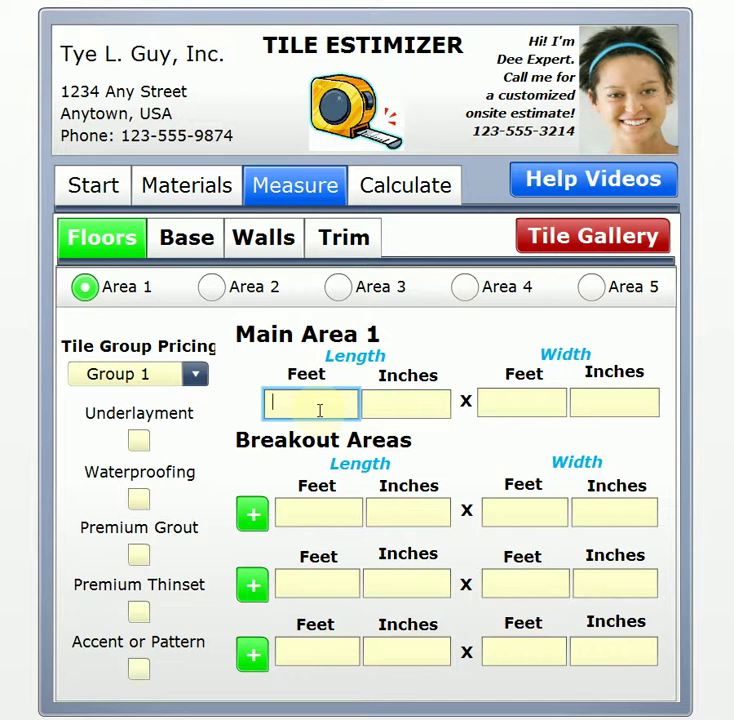
pyautogui.write('18')
pyautogui.click(420, 399)
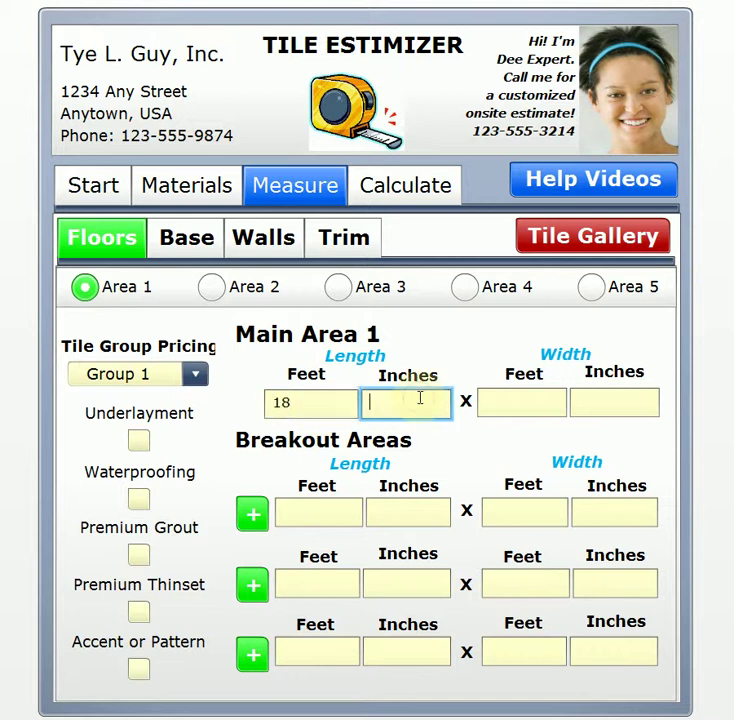
pyautogui.write('6')
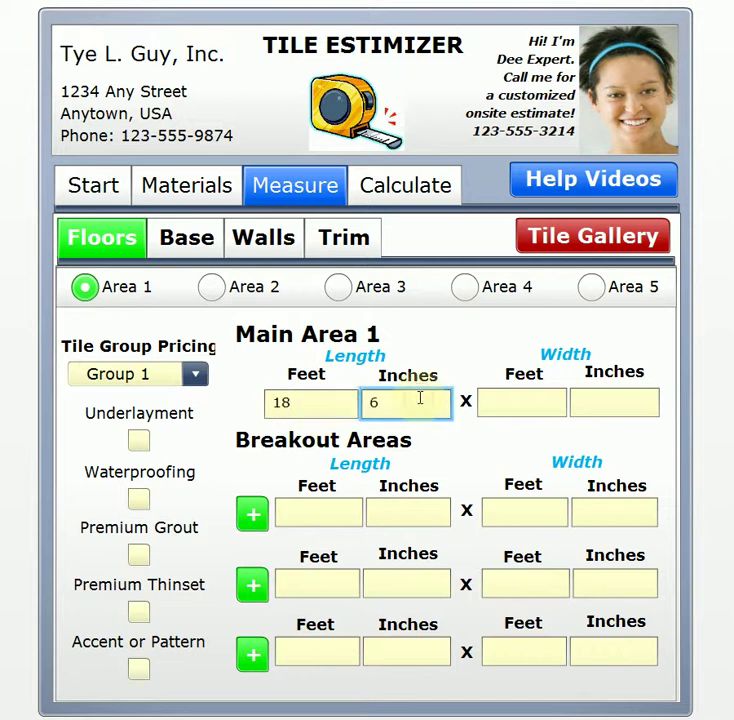
pyautogui.click(486, 397)
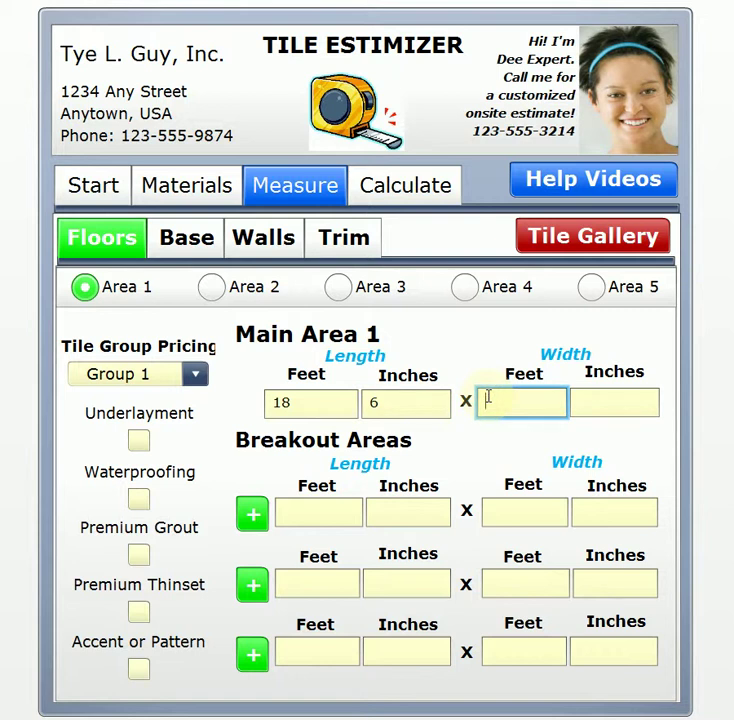
pyautogui.write('12')
pyautogui.click(619, 411)
pyautogui.write('8')
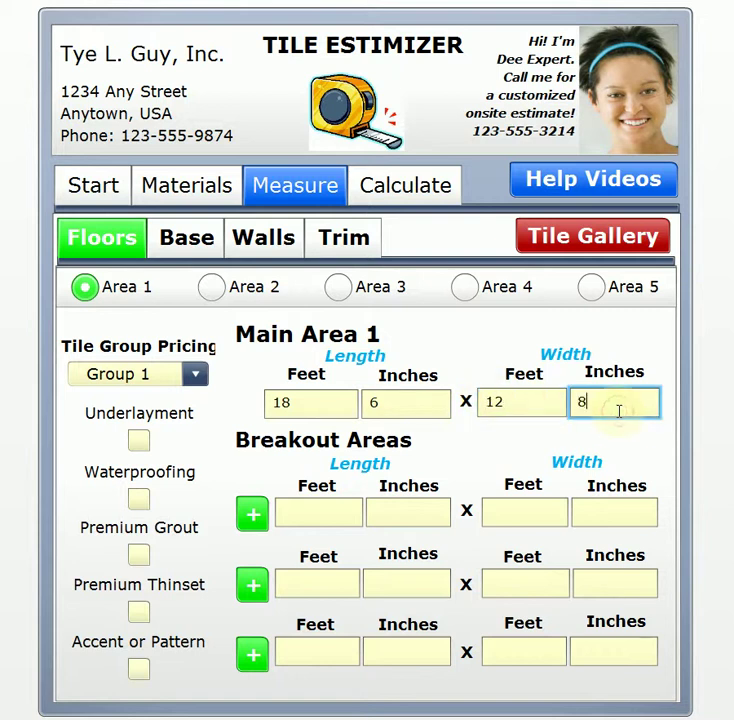
# Step: Add a 5 ft by 4 ft breakout area to the floor
pyautogui.click(346, 517)
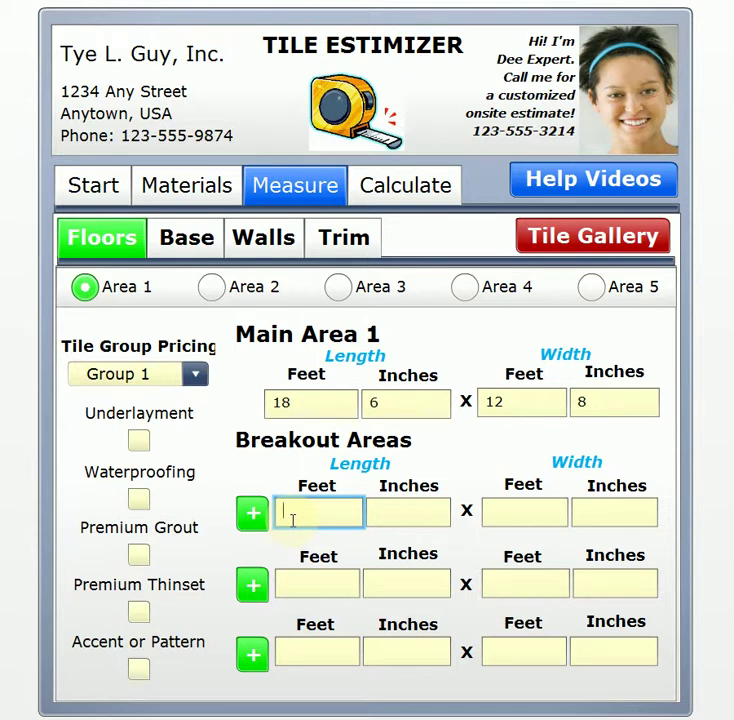
pyautogui.write('5')
pyautogui.click(490, 511)
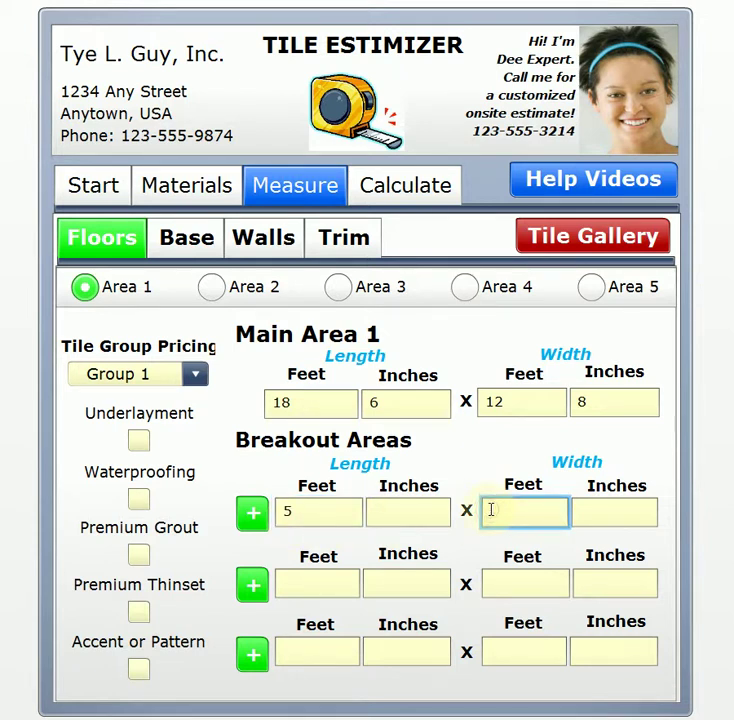
pyautogui.write('4')
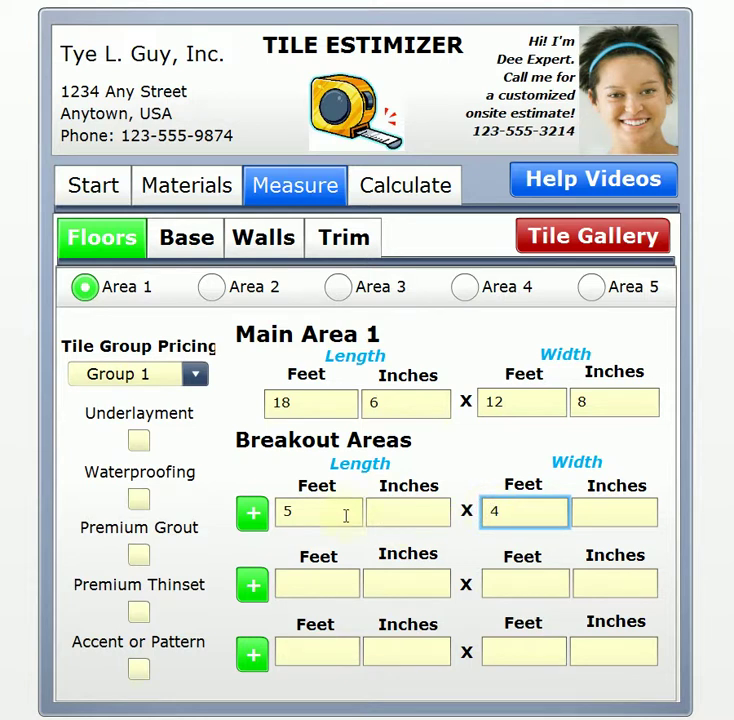
pyautogui.click(254, 516)
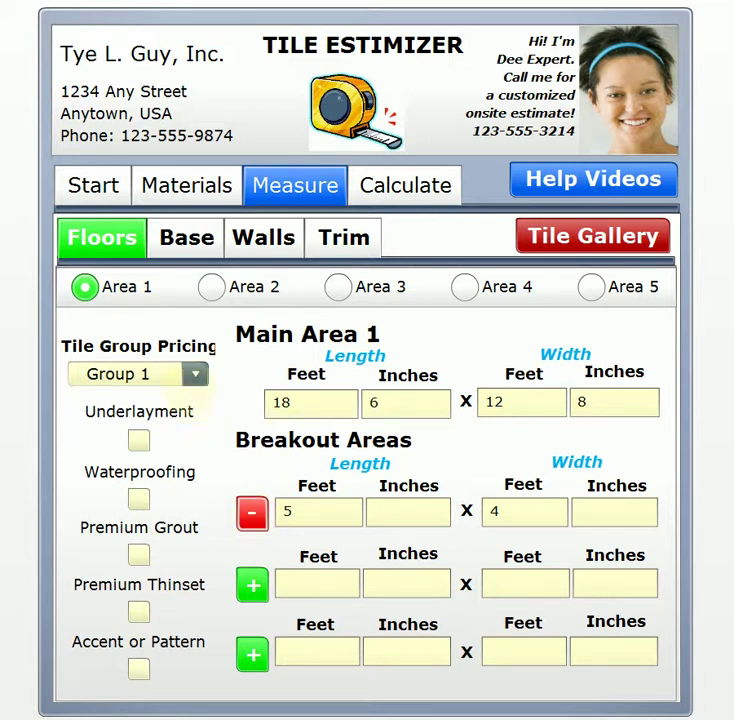
pyautogui.click(195, 376)
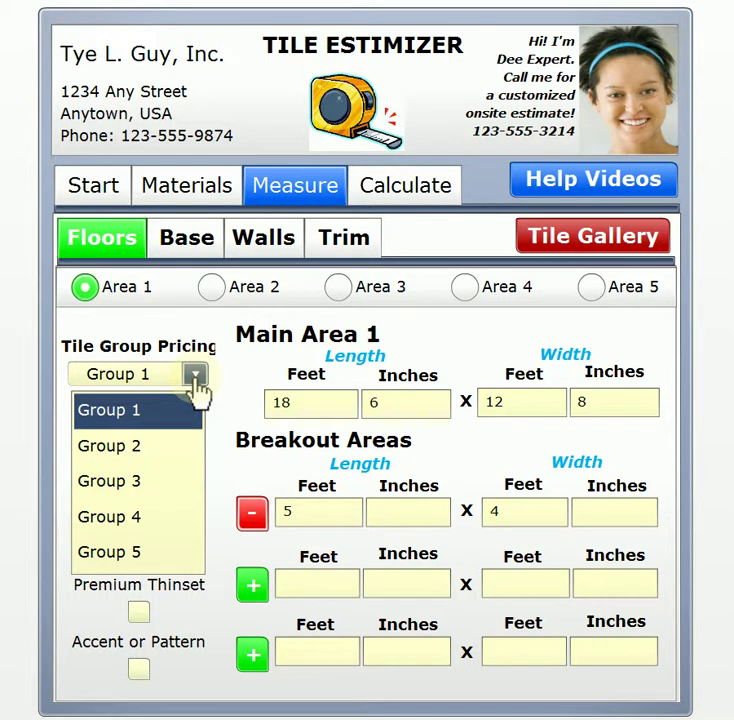
# Step: Set Area 1's floor to Group 3 pricing with Underlayment and Waterproofing ticked
pyautogui.click(159, 480)
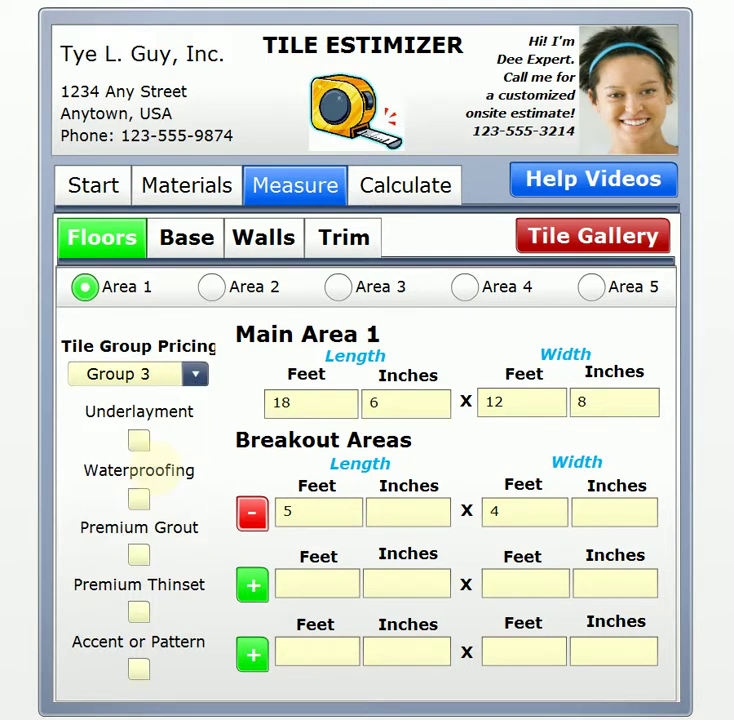
pyautogui.click(140, 442)
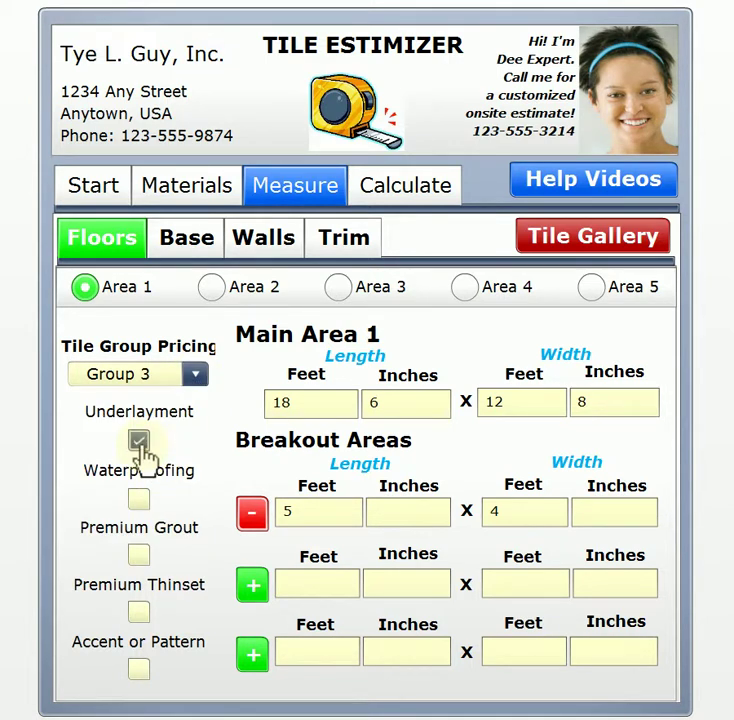
pyautogui.click(142, 497)
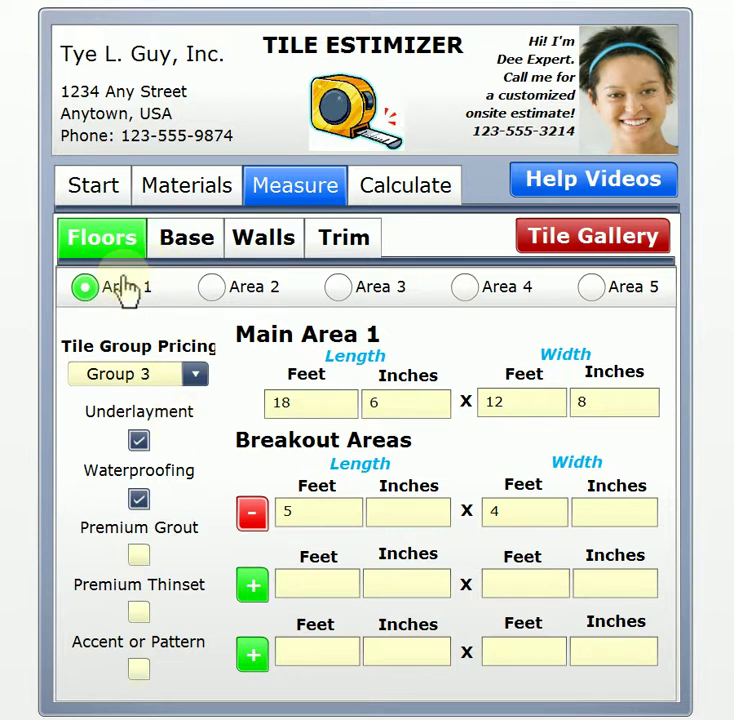
# Step: Glance at the Base form, go back to Floors, and select Area 2
pyautogui.click(172, 260)
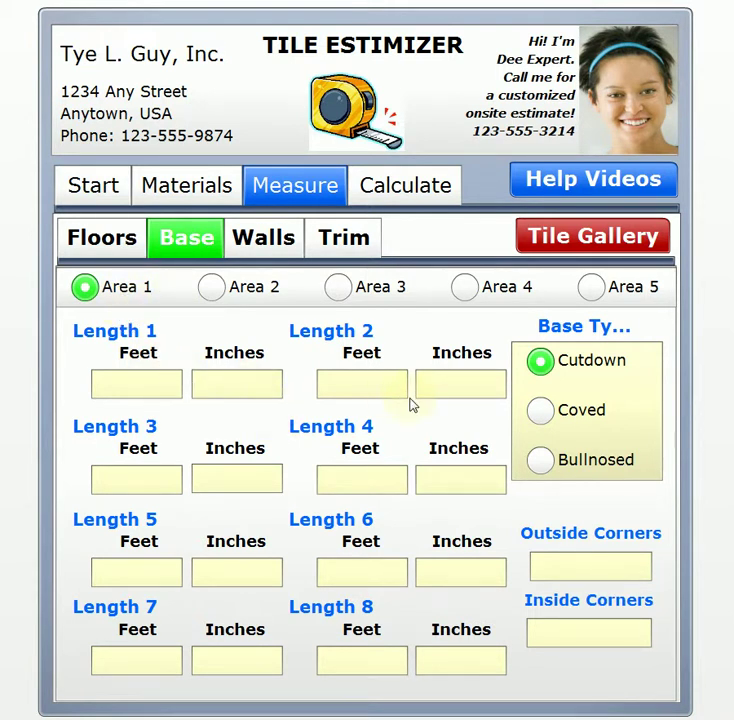
pyautogui.click(125, 248)
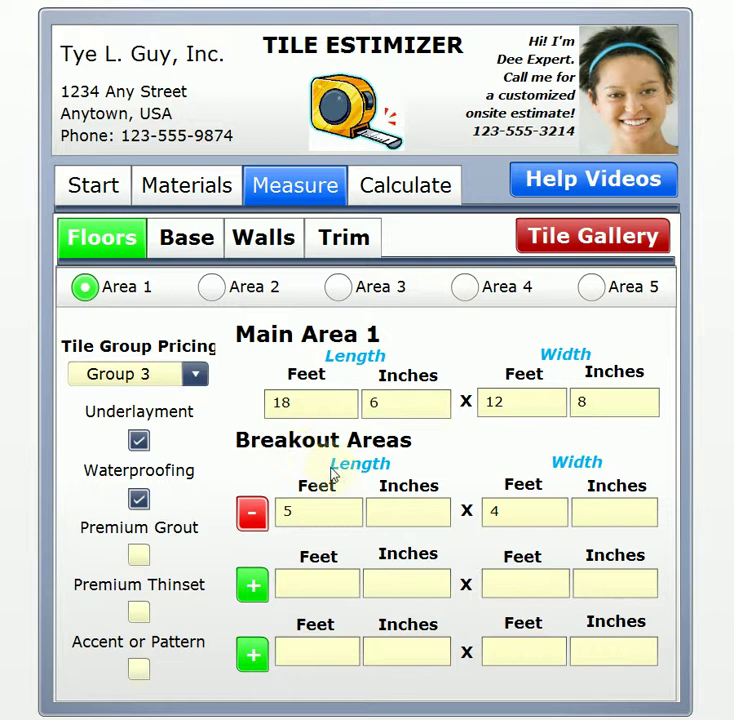
pyautogui.click(211, 290)
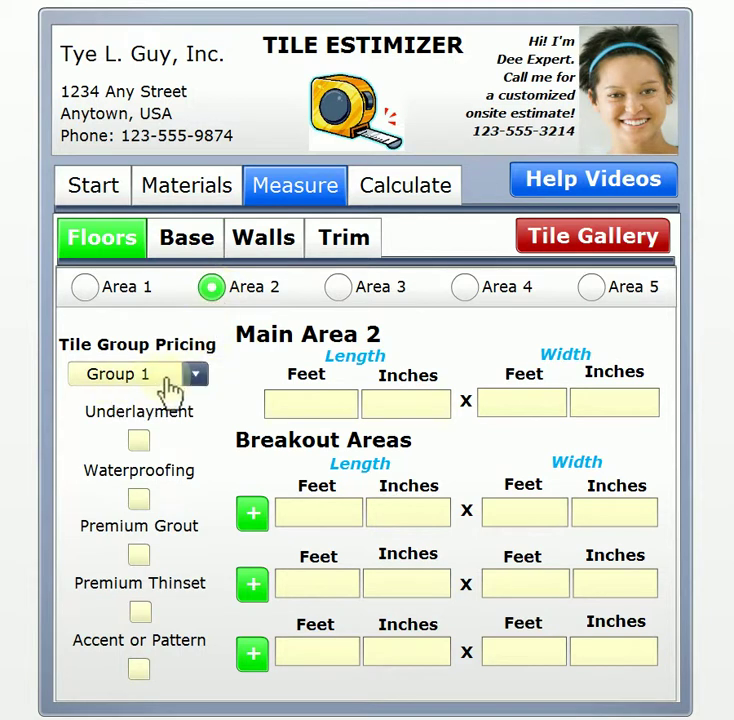
# Step: Enter Area 2's floor as 5 ft 6 in by 7 ft 3 in with Underlayment and Waterproofing checked
pyautogui.click(278, 402)
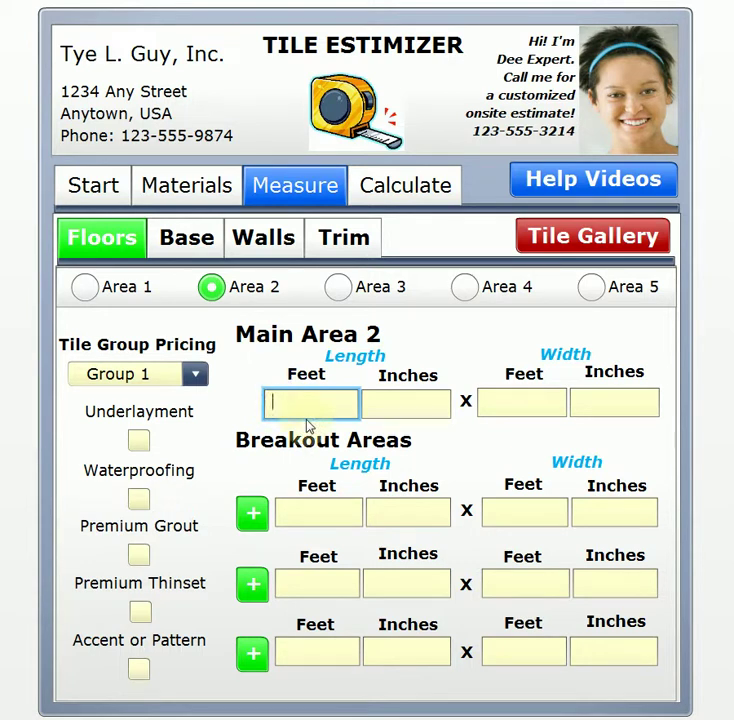
pyautogui.write('5')
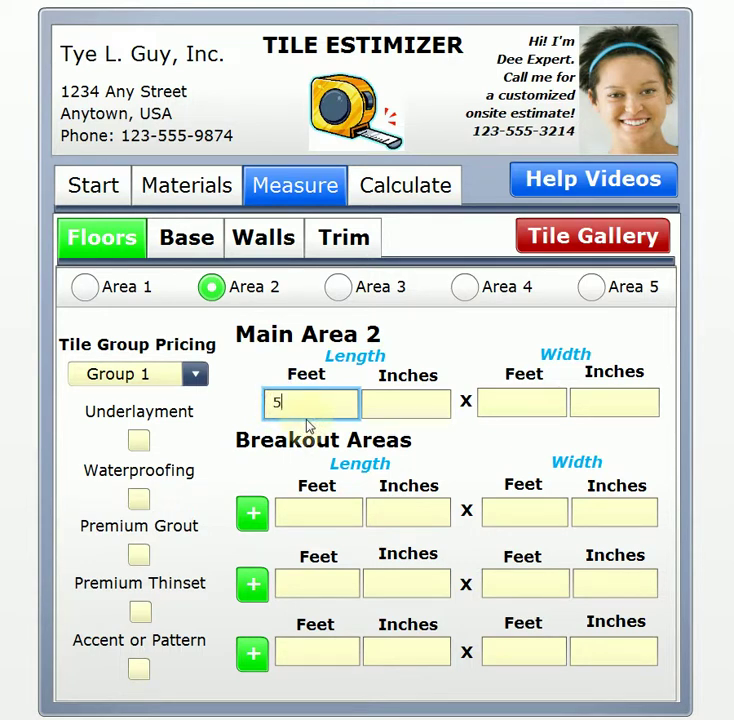
pyautogui.click(418, 410)
pyautogui.write('6')
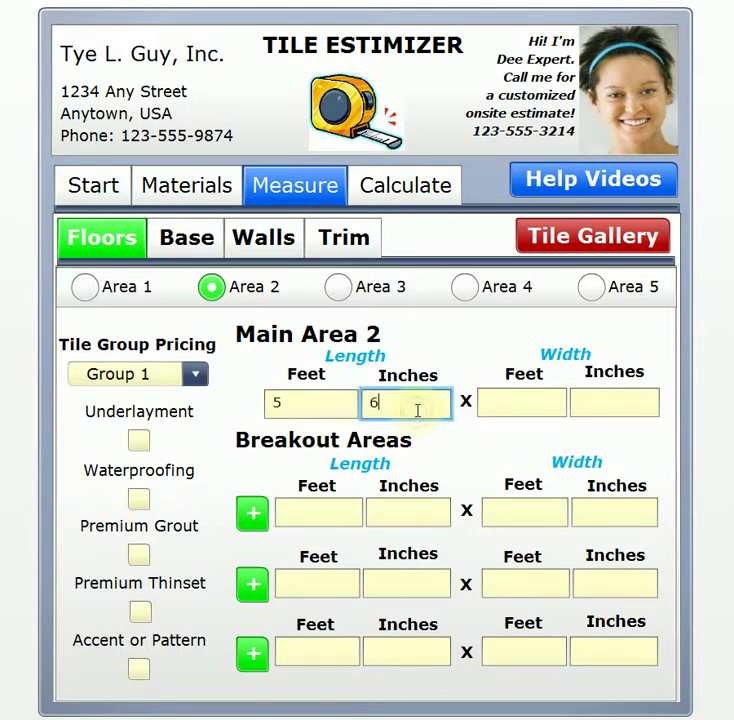
pyautogui.click(498, 404)
pyautogui.write('7')
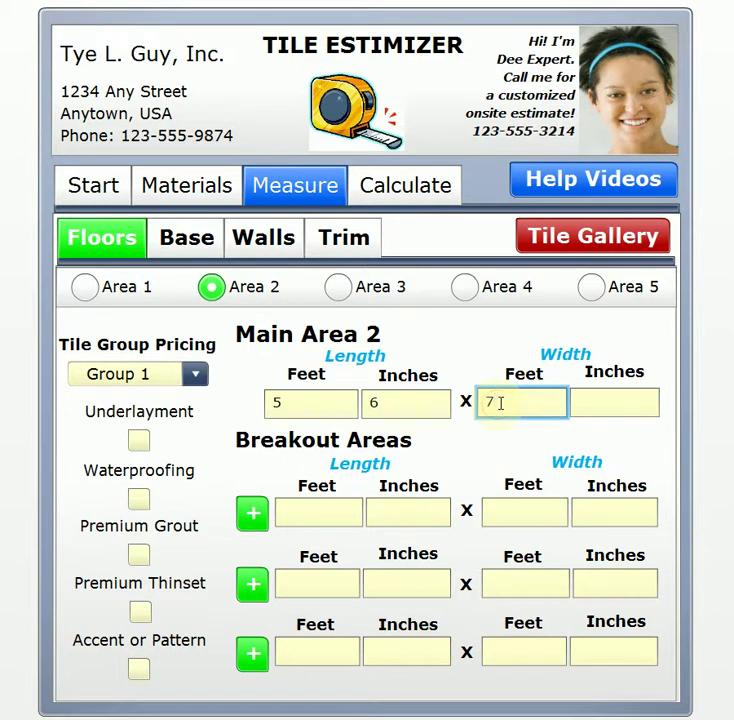
pyautogui.click(585, 400)
pyautogui.write('3')
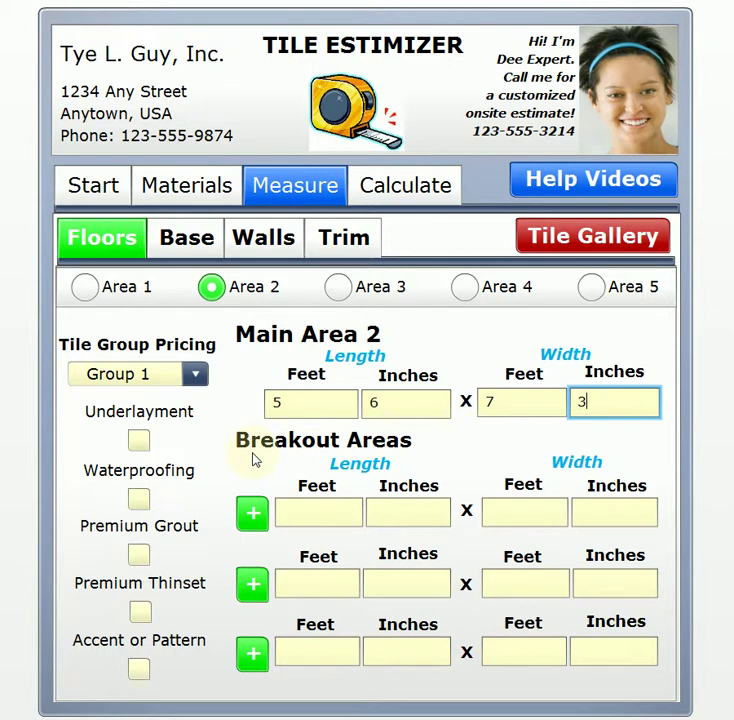
pyautogui.click(141, 442)
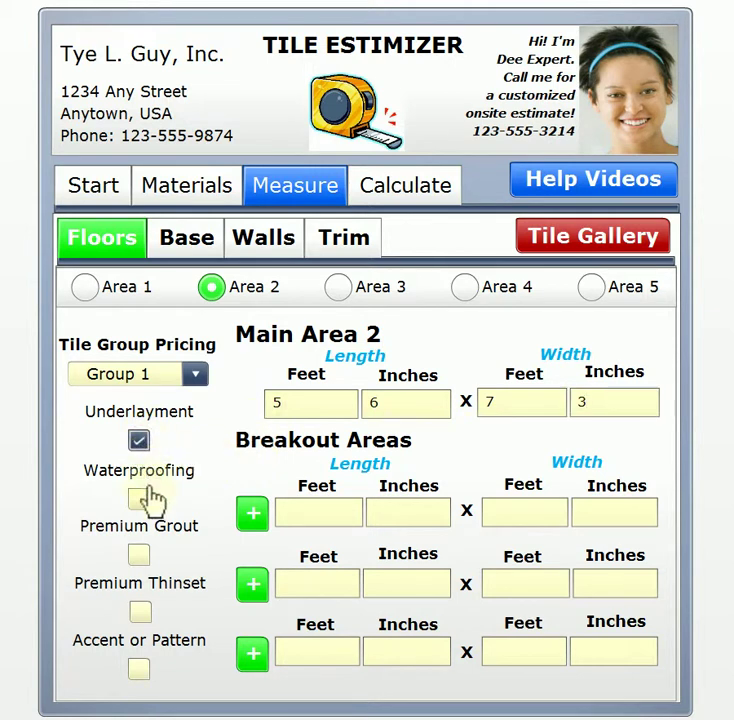
pyautogui.click(142, 500)
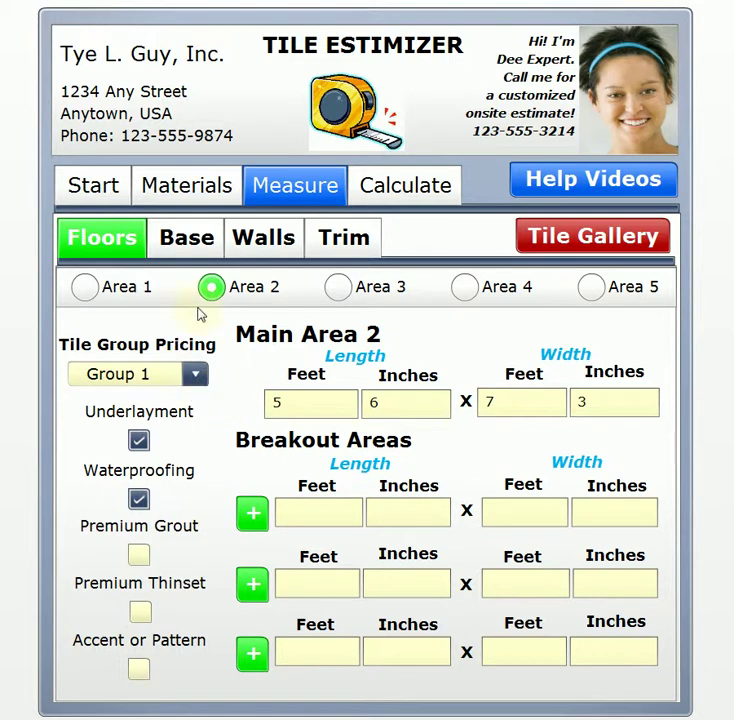
# Step: Enter Base Length 1 as 11 ft, switching between the Floors and Base forms
pyautogui.click(184, 249)
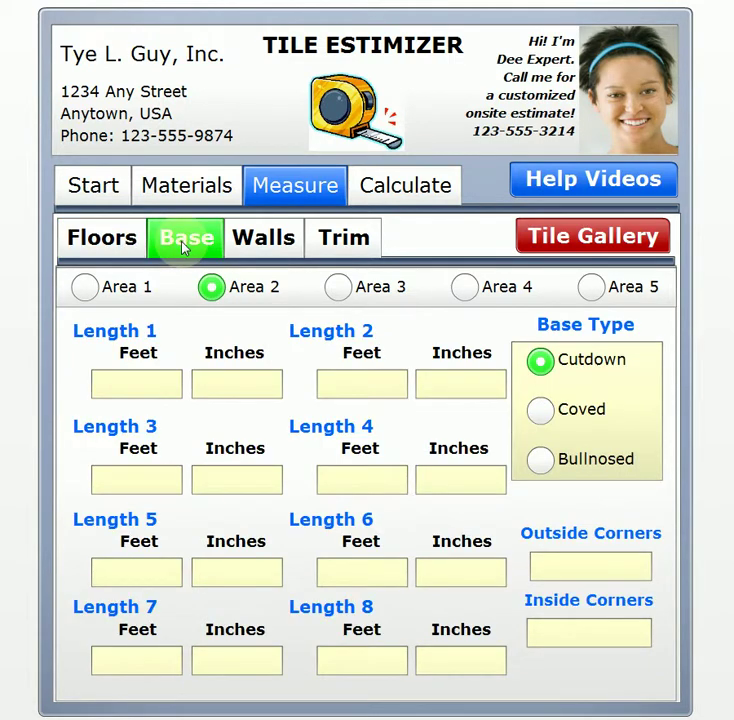
pyautogui.click(124, 248)
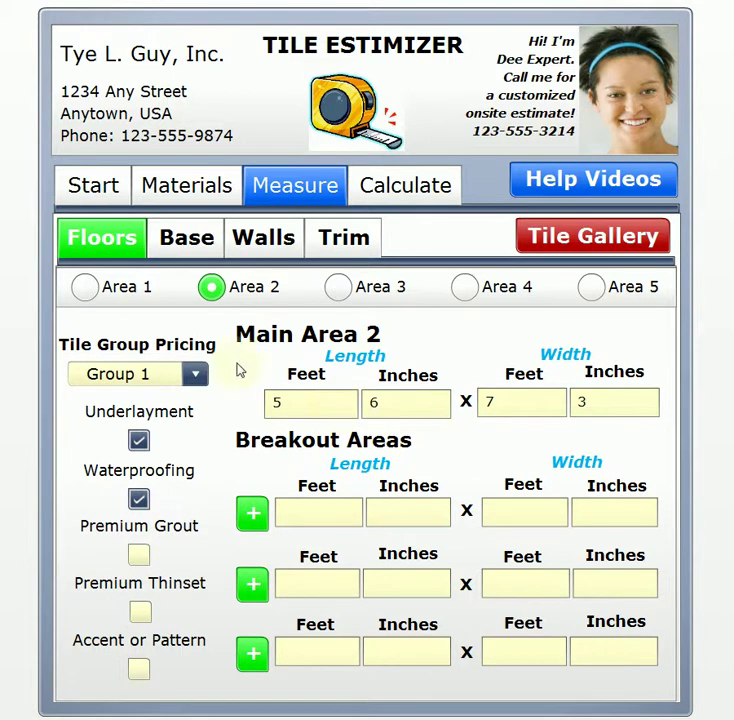
pyautogui.click(168, 238)
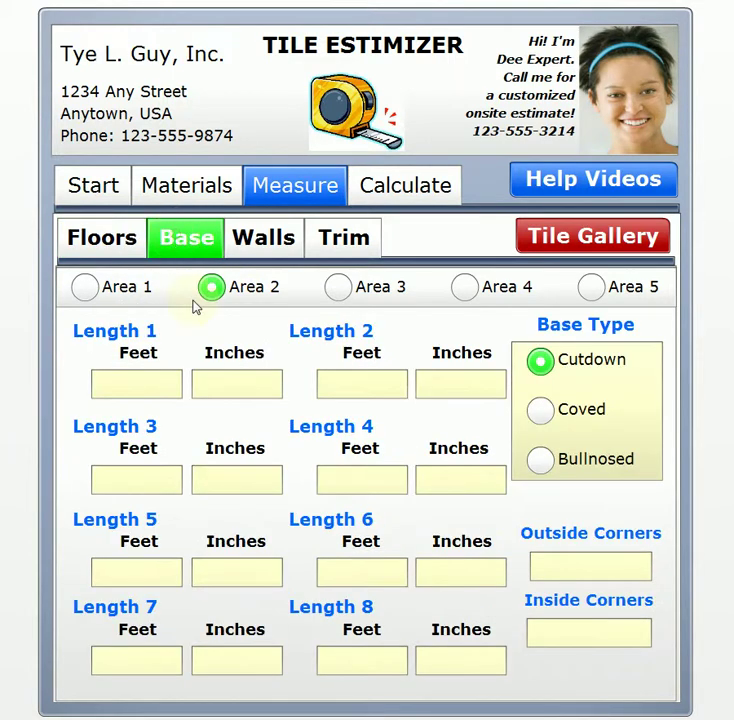
pyautogui.click(147, 377)
pyautogui.write('11')
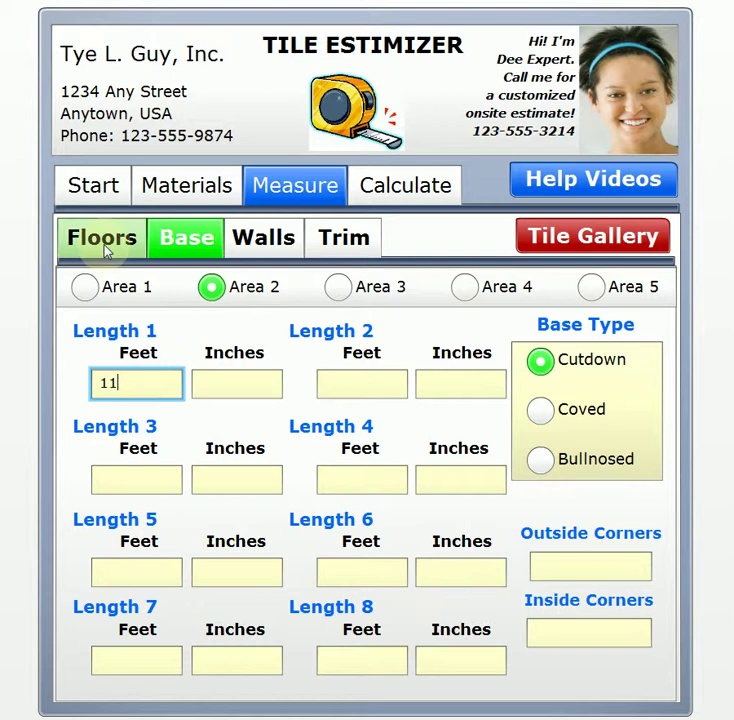
pyautogui.click(108, 244)
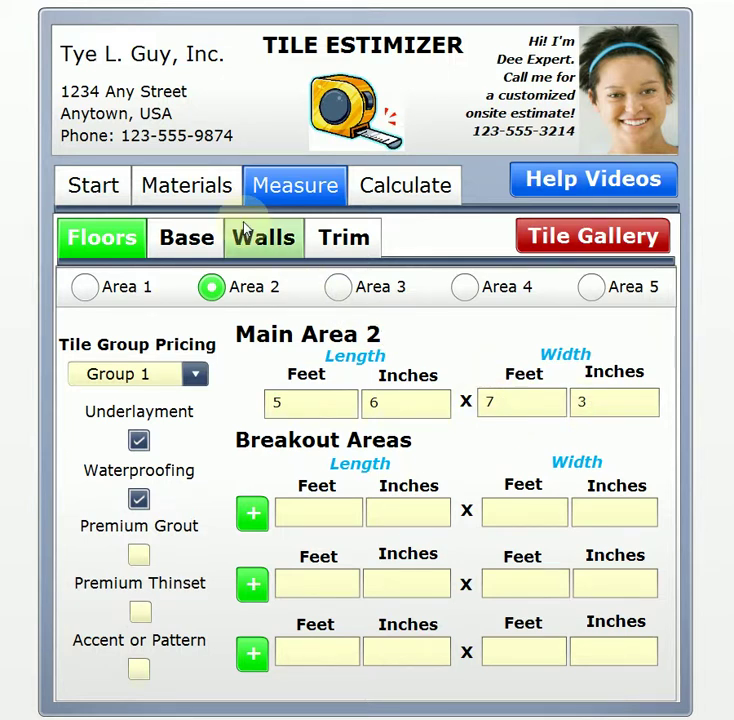
pyautogui.click(190, 240)
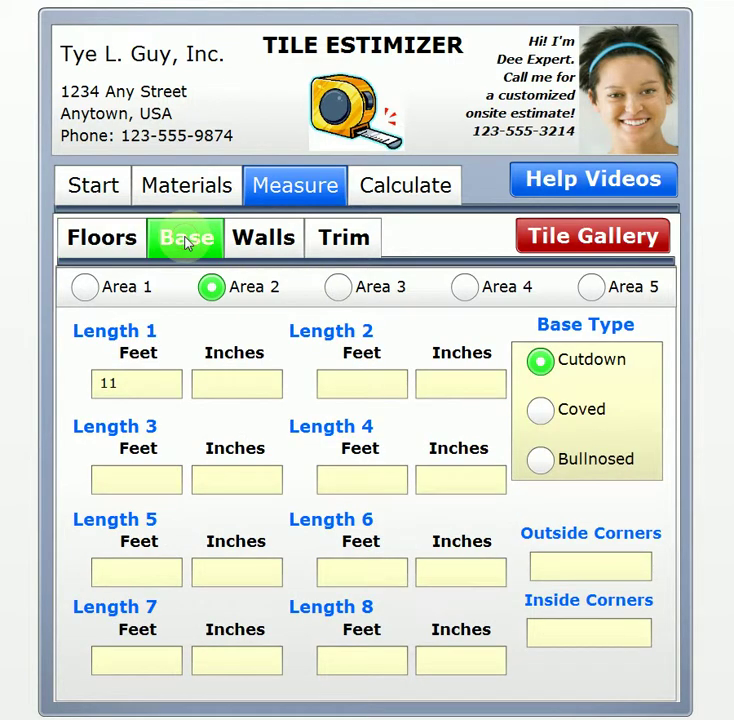
pyautogui.click(135, 243)
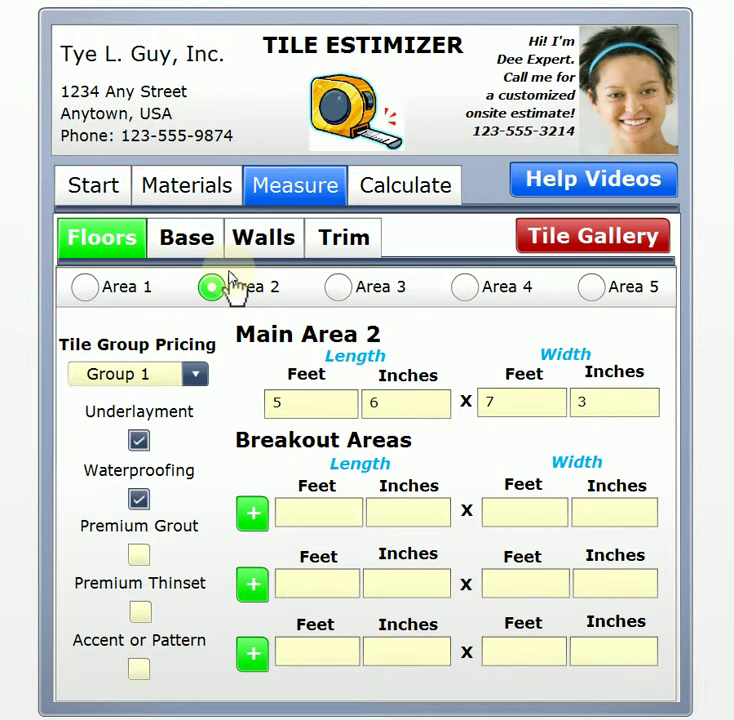
pyautogui.click(187, 246)
# Step: Enter Base Length 2 as 11 ft 6 in and set the base type to Coved
pyautogui.click(338, 388)
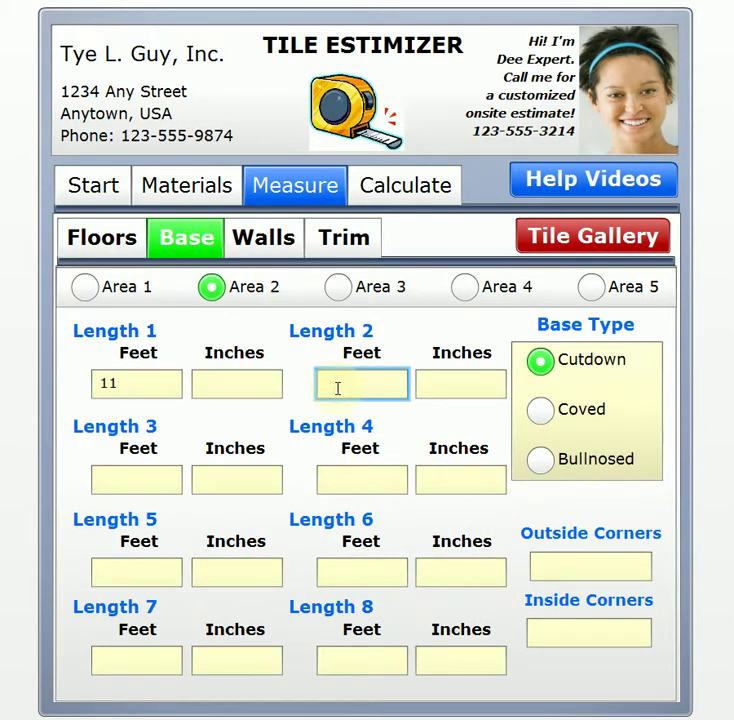
pyautogui.write('11')
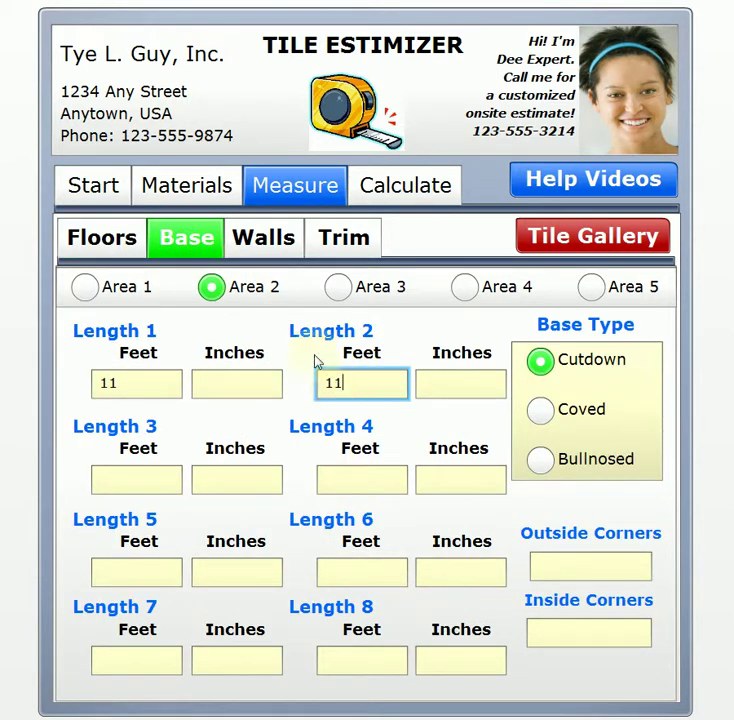
pyautogui.click(450, 388)
pyautogui.write('6')
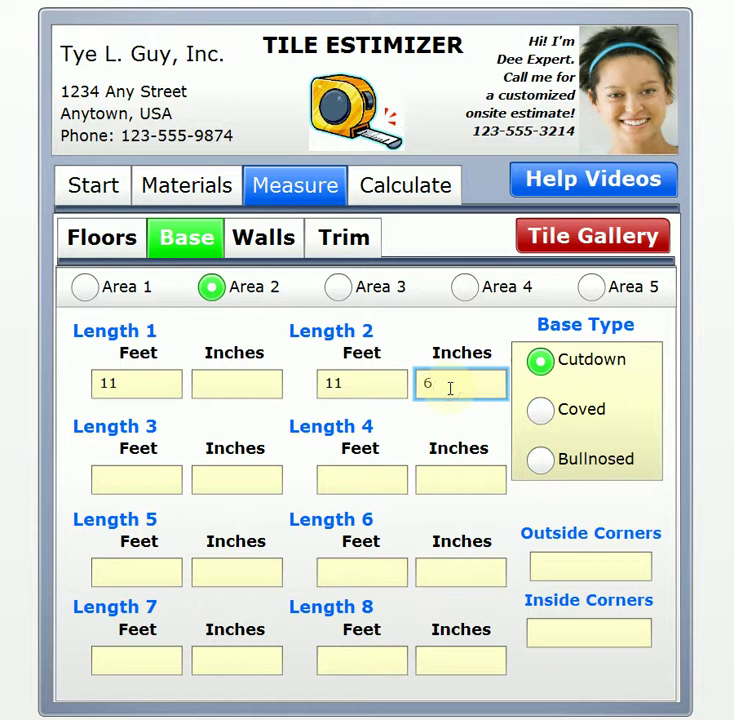
pyautogui.click(117, 238)
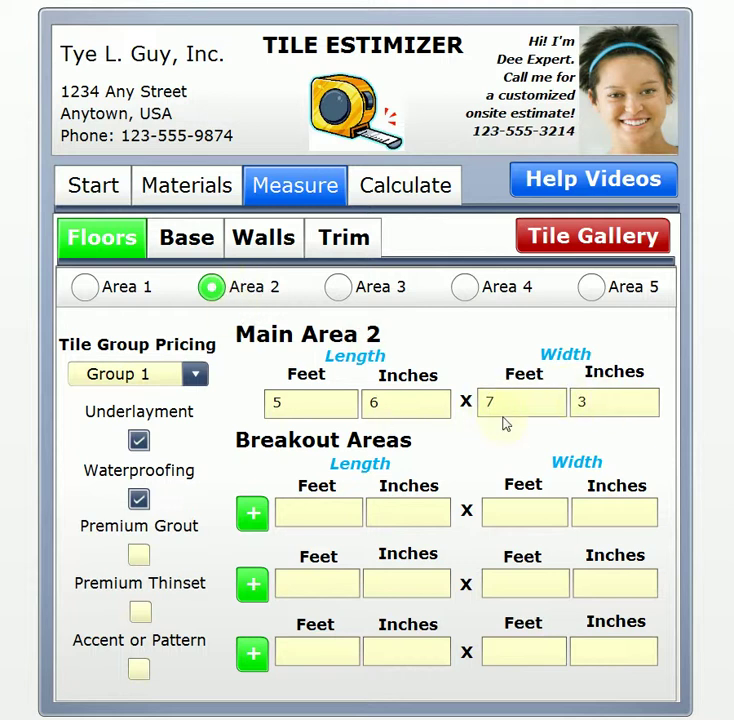
pyautogui.click(196, 245)
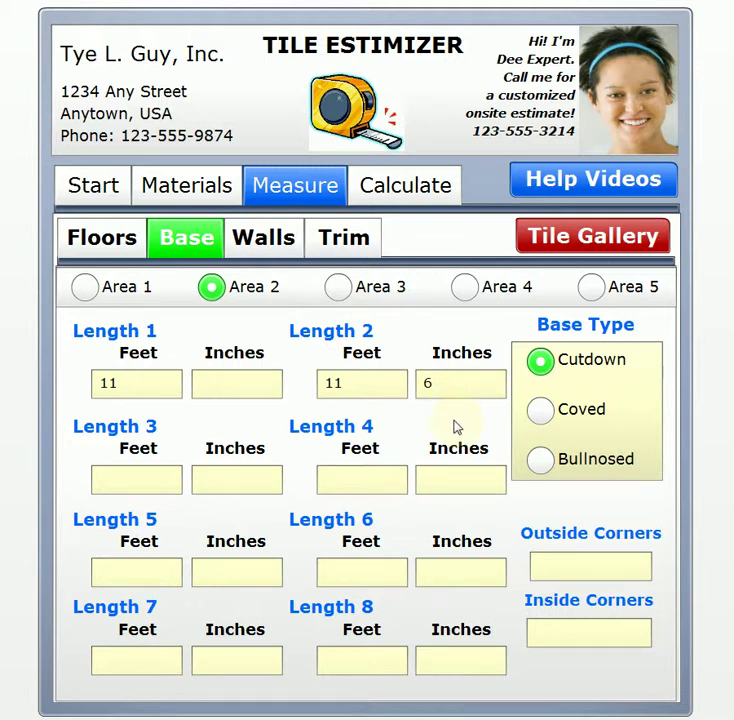
pyautogui.click(538, 410)
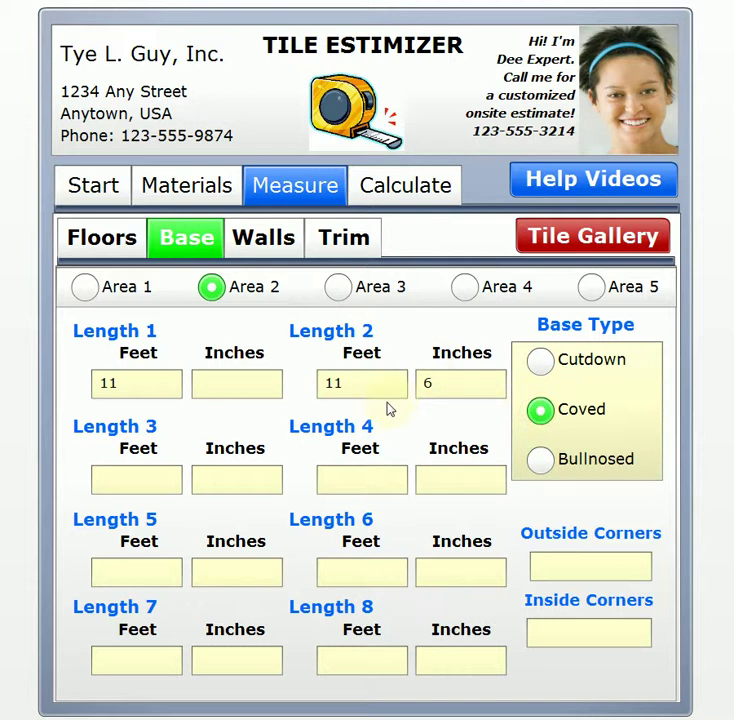
pyautogui.click(276, 248)
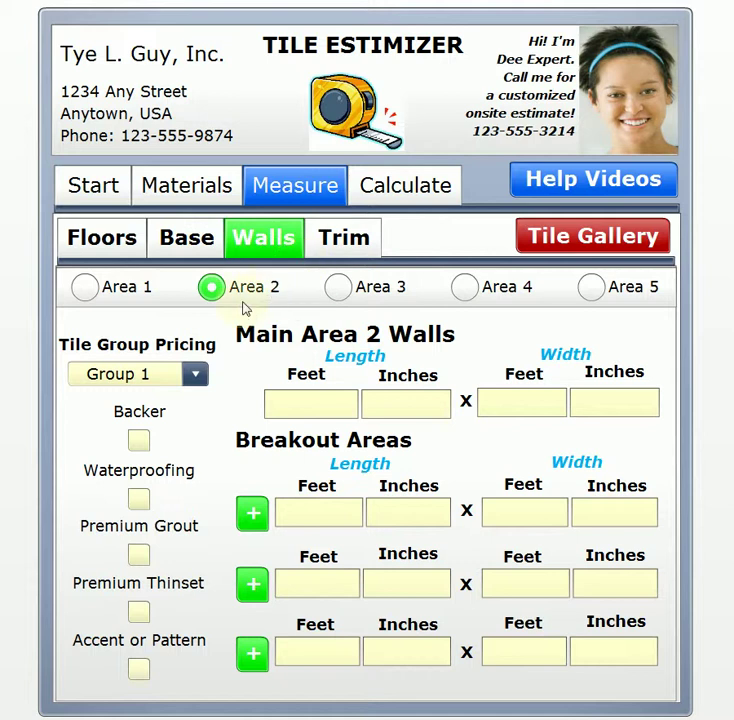
# Step: Enter 6 by 11 ft walls at Group 2 pricing with Backer, Waterproofing and Accent checked
pyautogui.click(311, 401)
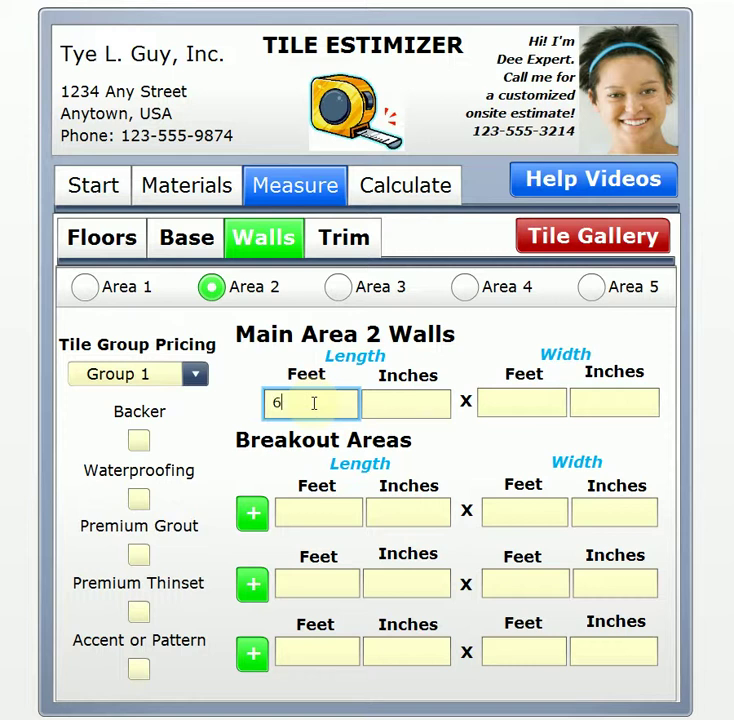
pyautogui.click(531, 409)
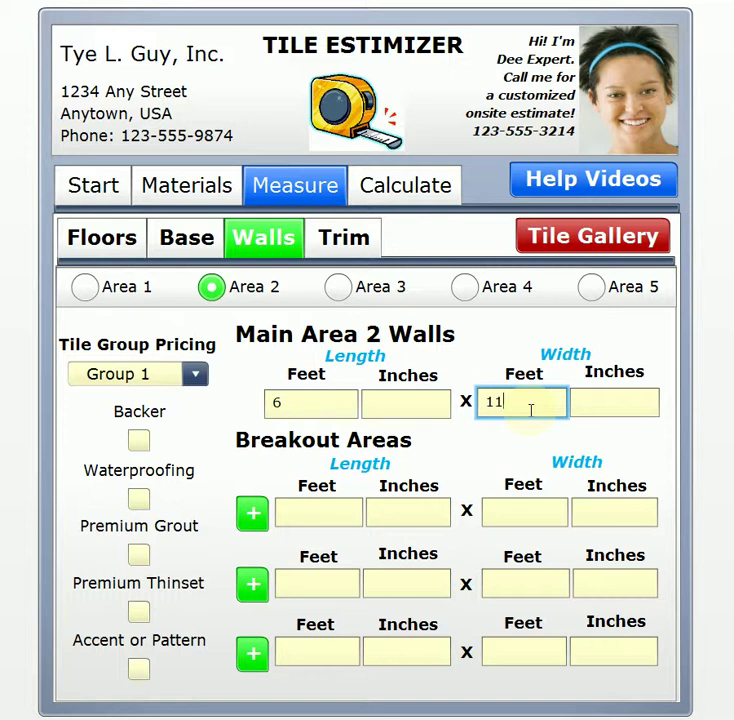
pyautogui.click(193, 378)
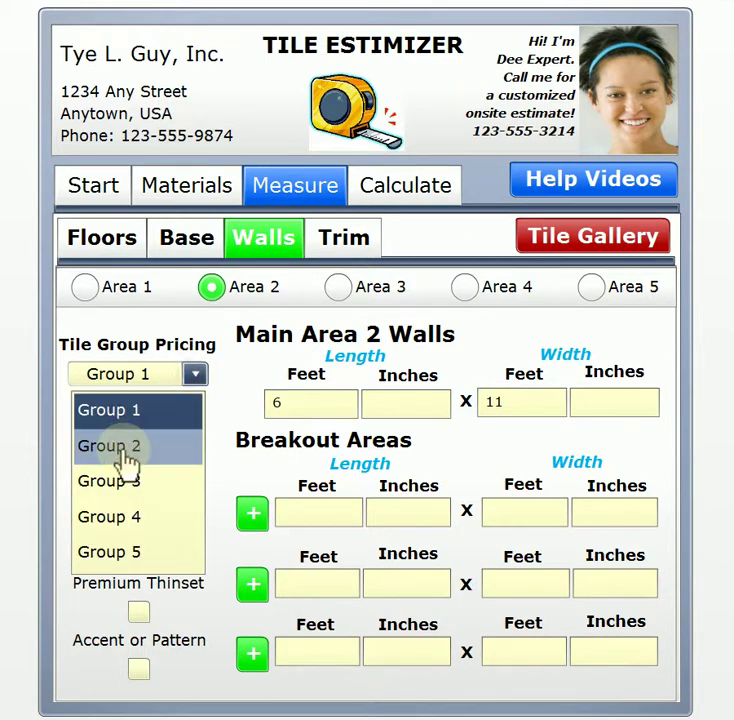
pyautogui.click(123, 450)
pyautogui.click(137, 445)
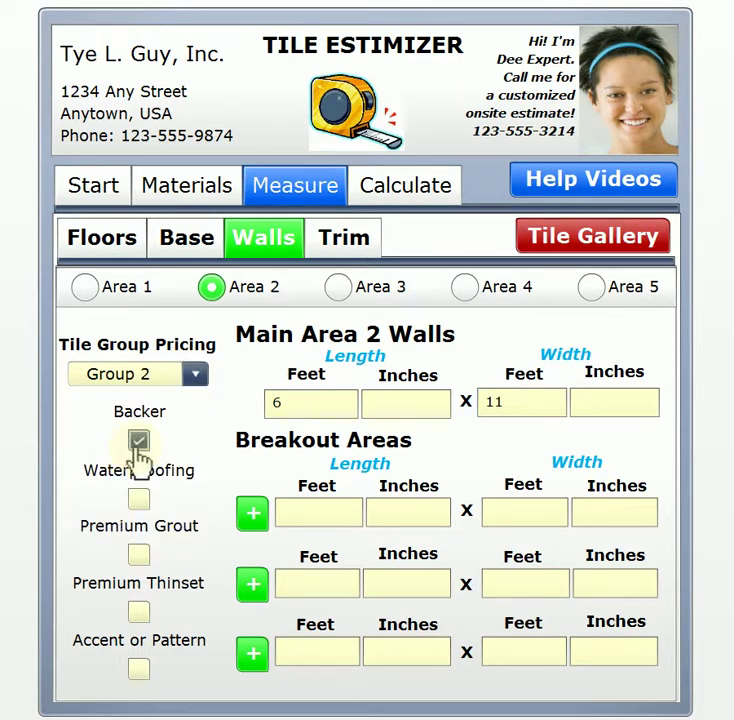
pyautogui.click(140, 505)
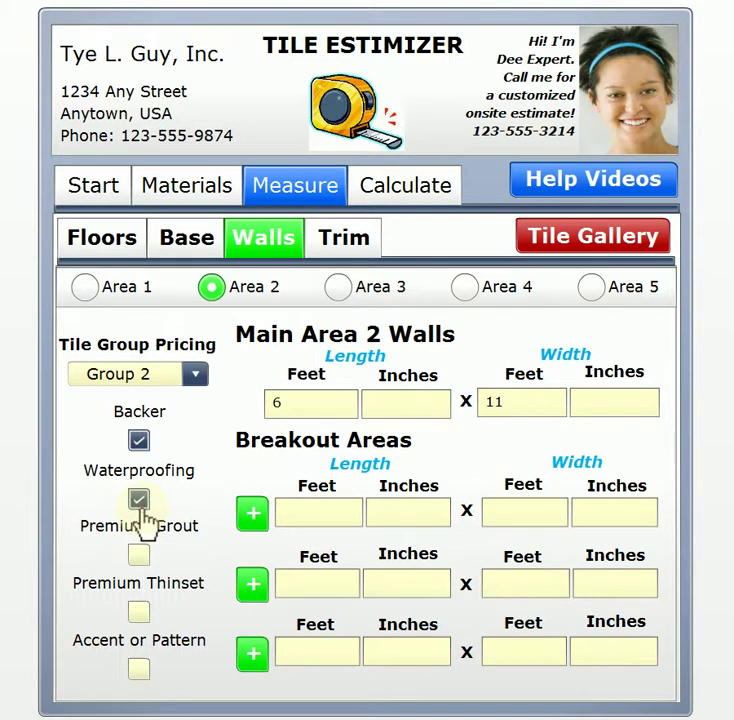
pyautogui.click(142, 668)
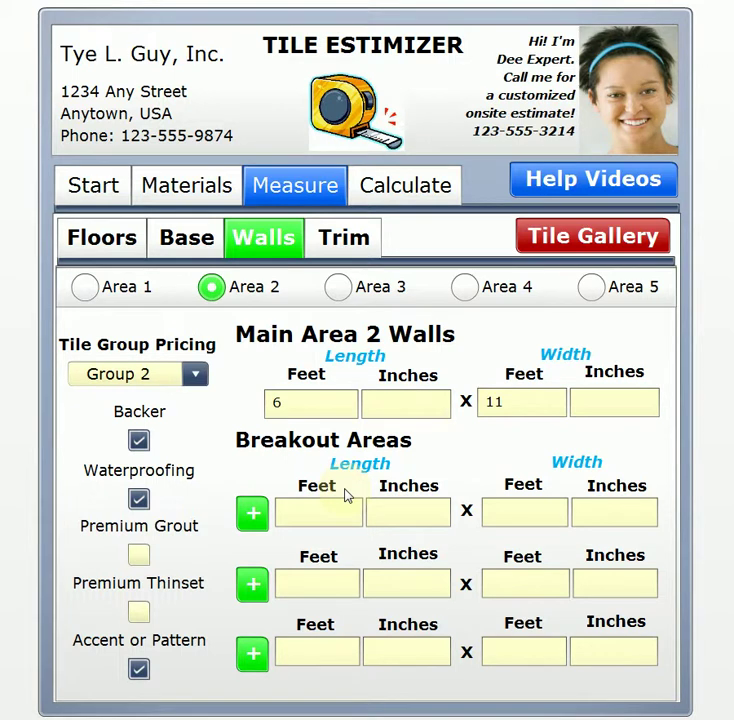
pyautogui.click(334, 246)
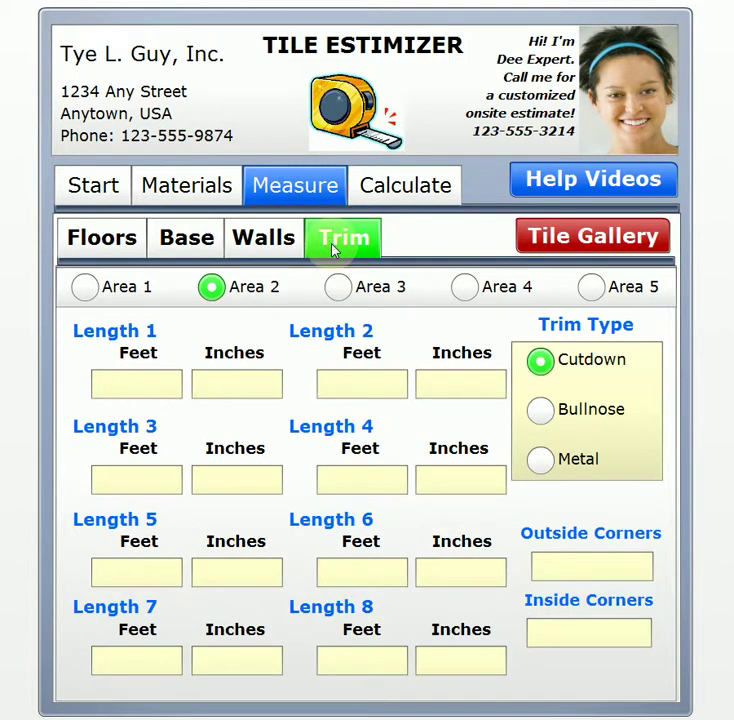
# Step: Open the Area 2 Trim form and fill the first two trim length fields with 6 ft
pyautogui.click(264, 237)
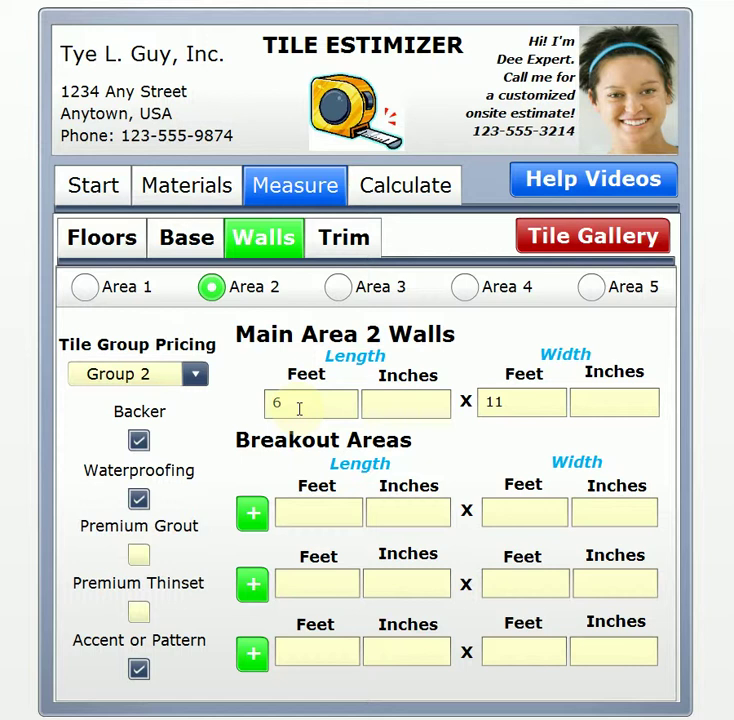
pyautogui.click(349, 236)
pyautogui.click(146, 390)
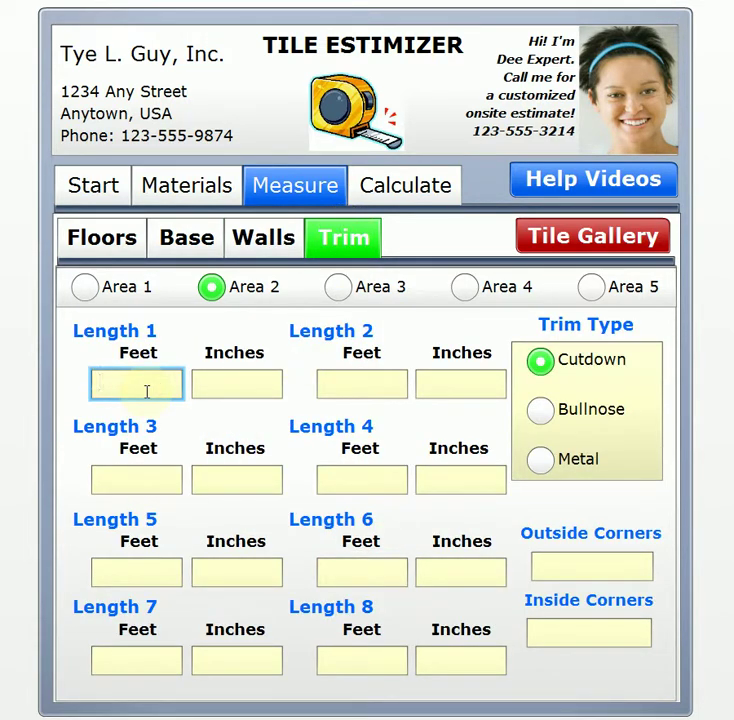
pyautogui.write('6')
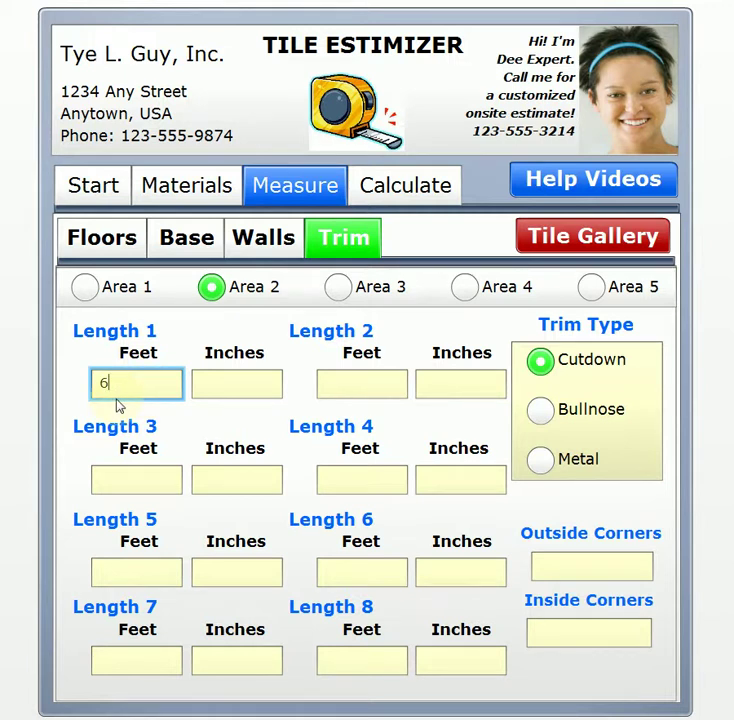
pyautogui.press('BackSpace')
pyautogui.write('6')
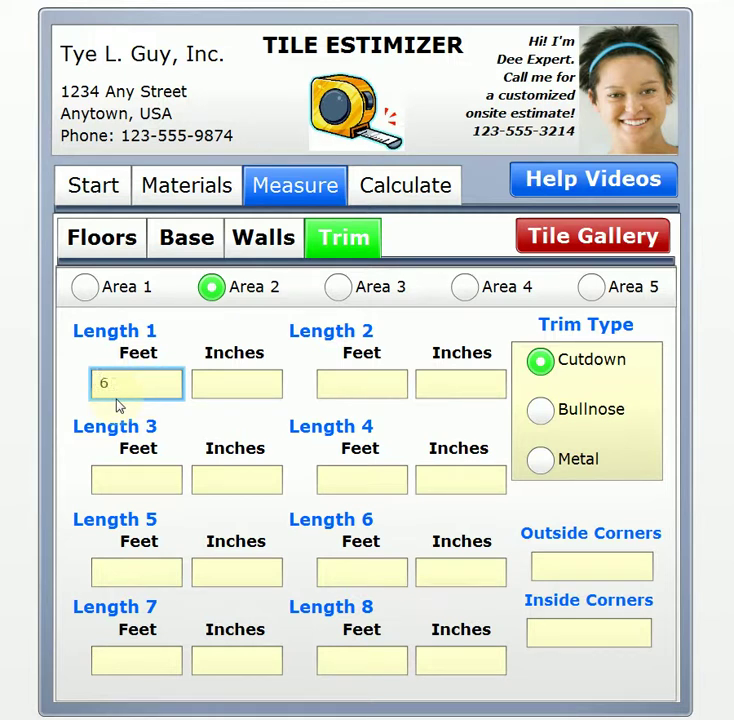
pyautogui.click(334, 391)
pyautogui.write('6')
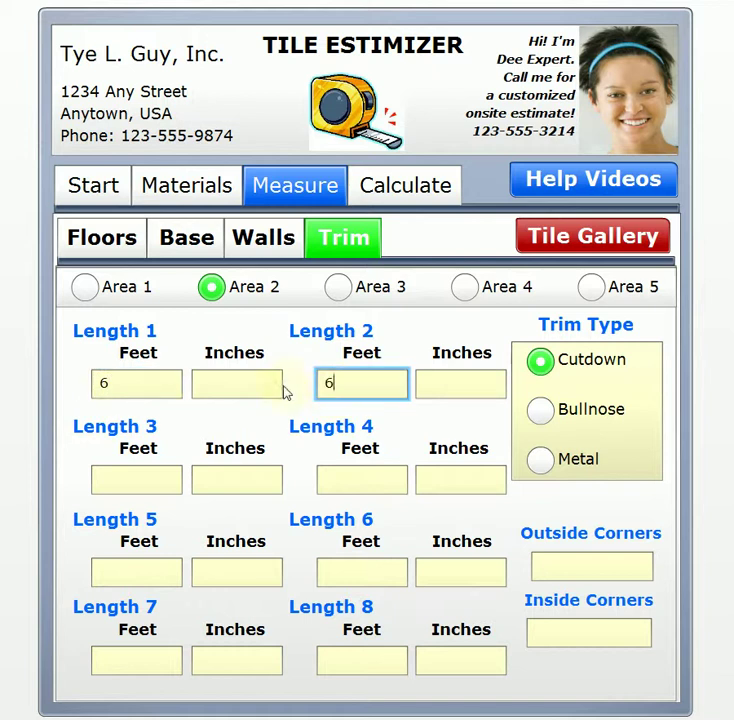
# Step: Change trim Length 1 to 12 ft, add 5 ft as Length 3, and choose Bullnose
pyautogui.click(105, 387)
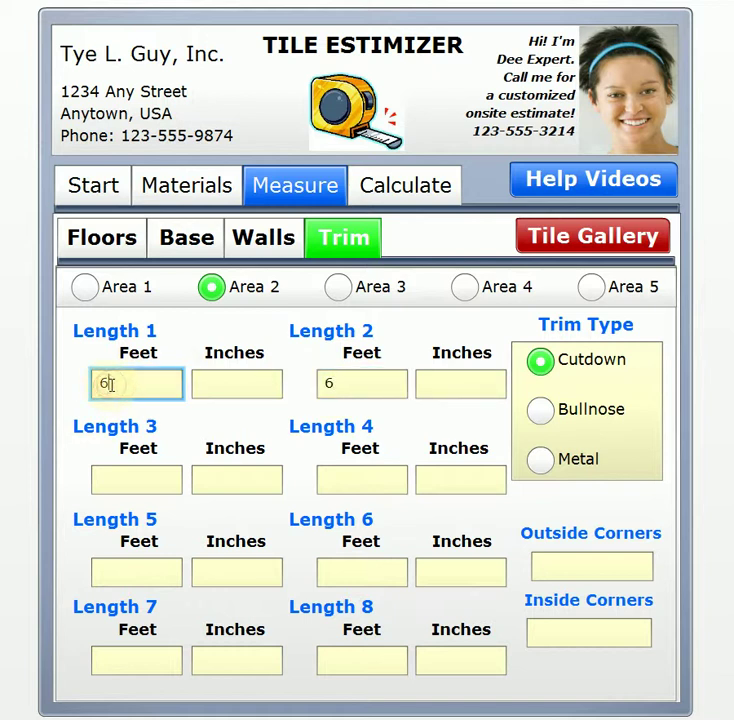
pyautogui.doubleClick(102, 384)
pyautogui.write('12')
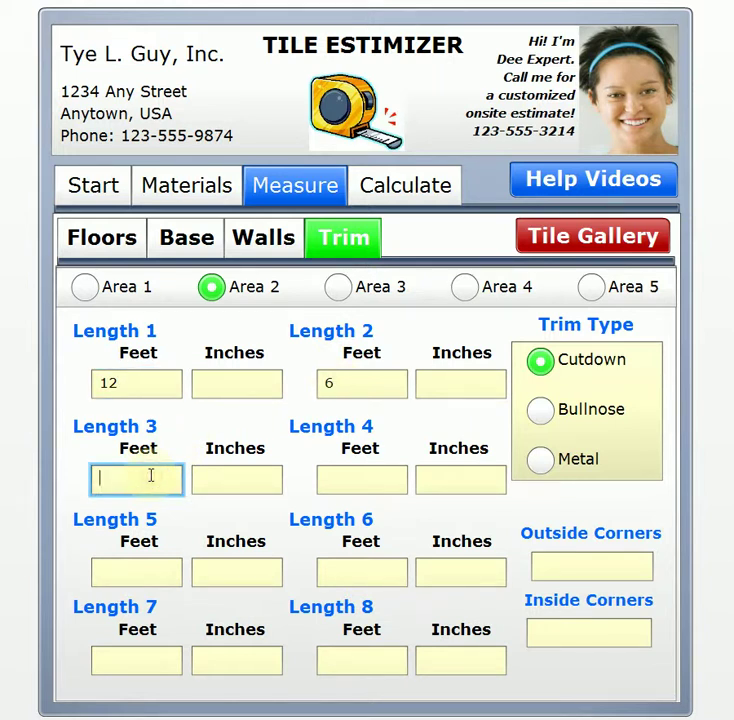
pyautogui.write('5')
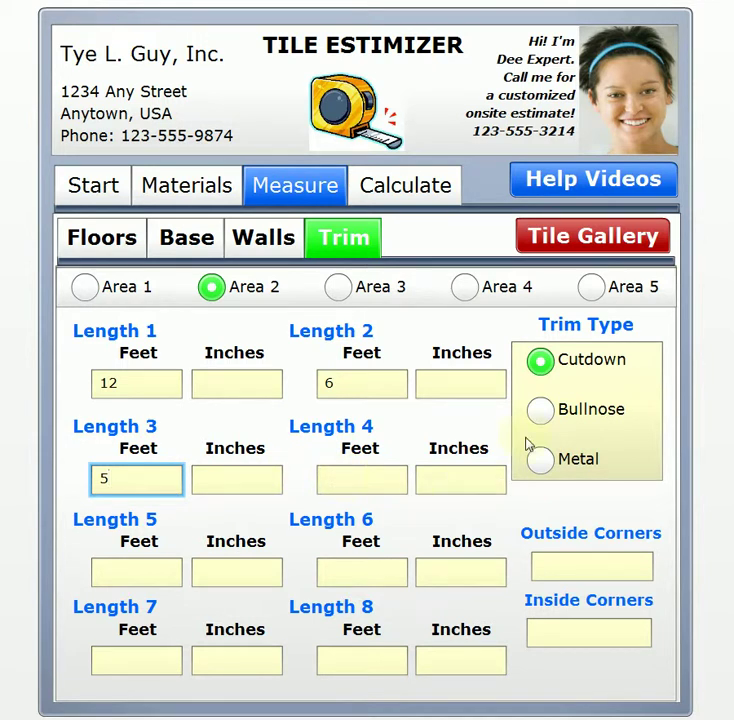
pyautogui.click(540, 411)
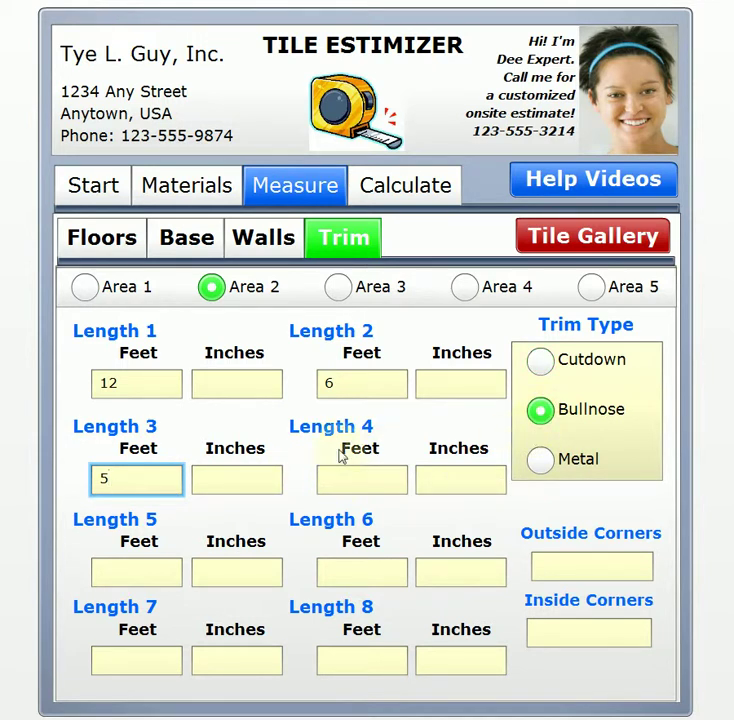
# Step: Calculate the project's estimated cost of $3,319.97, then return to the Measure tab
pyautogui.click(409, 196)
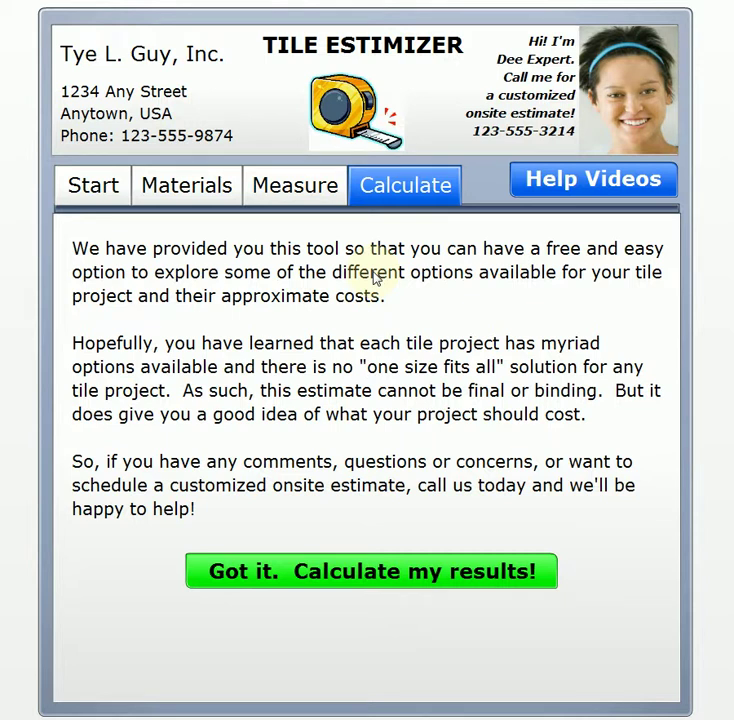
pyautogui.click(385, 590)
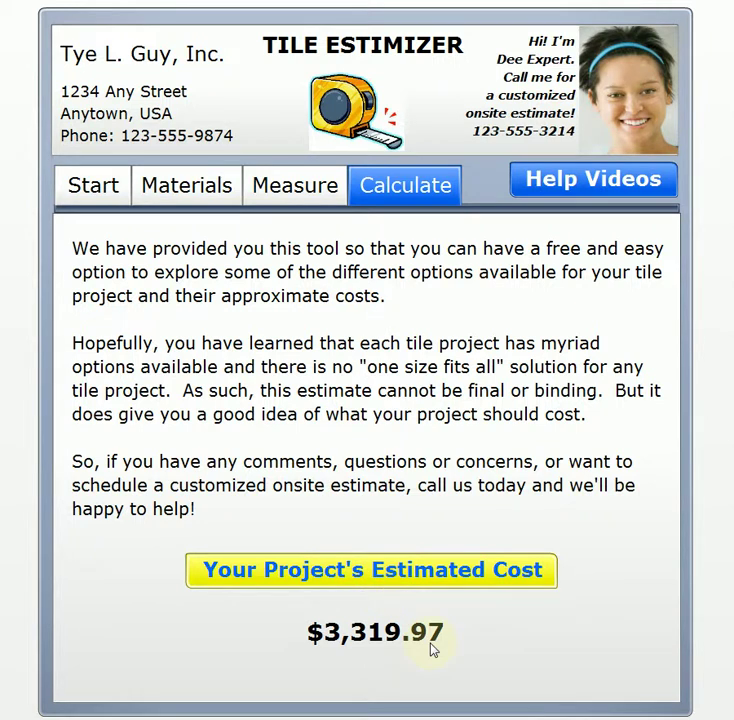
pyautogui.click(300, 188)
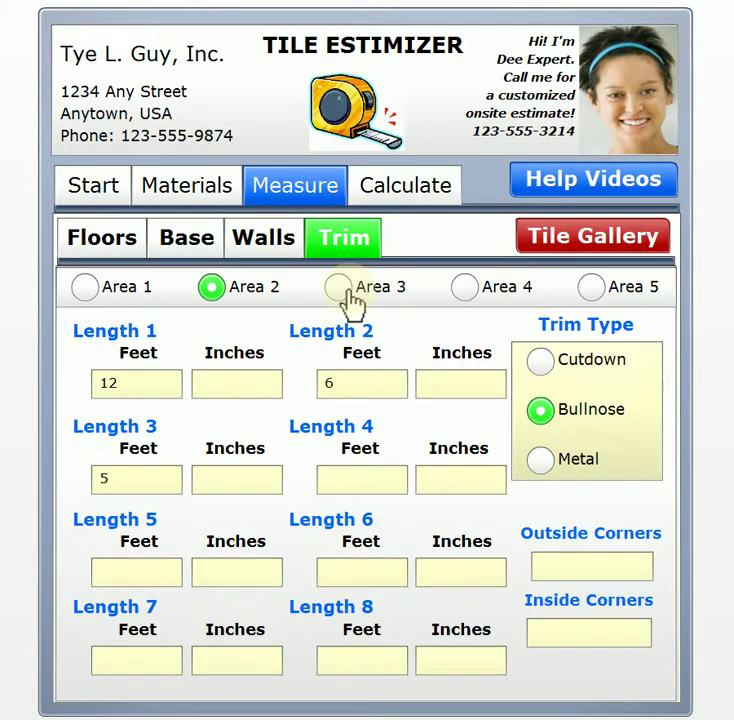
# Step: Price the Area 2 floor tile at Group 3 and recalculate the estimated cost
pyautogui.click(122, 246)
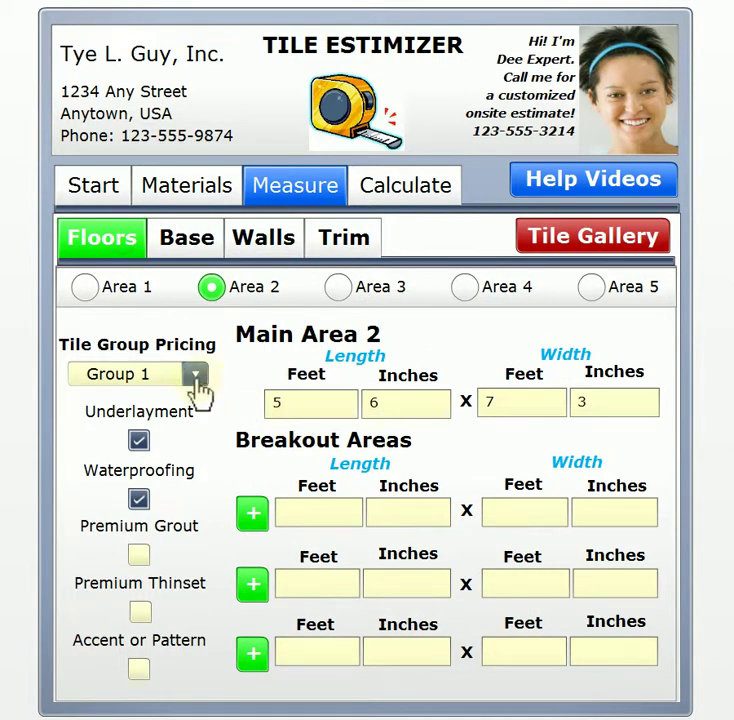
pyautogui.click(196, 378)
pyautogui.click(163, 484)
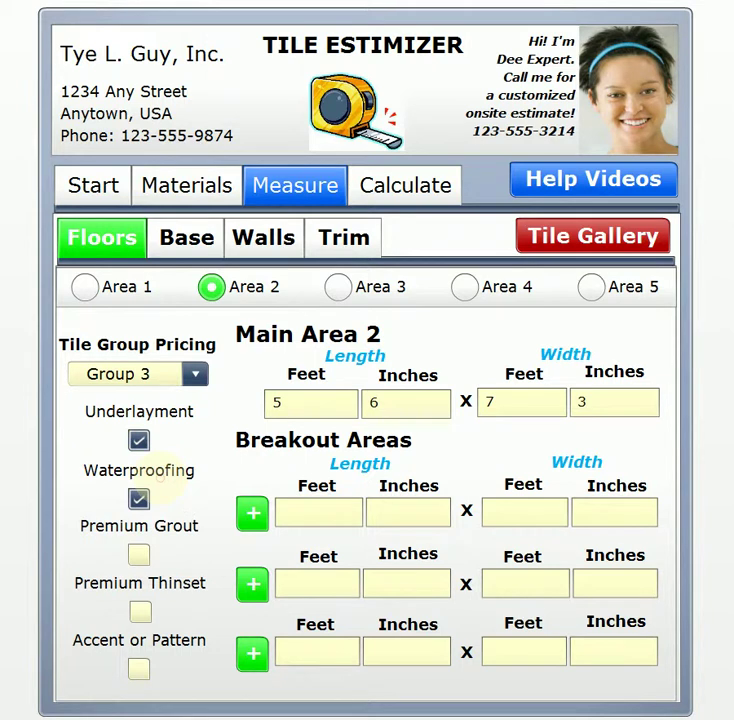
pyautogui.click(400, 190)
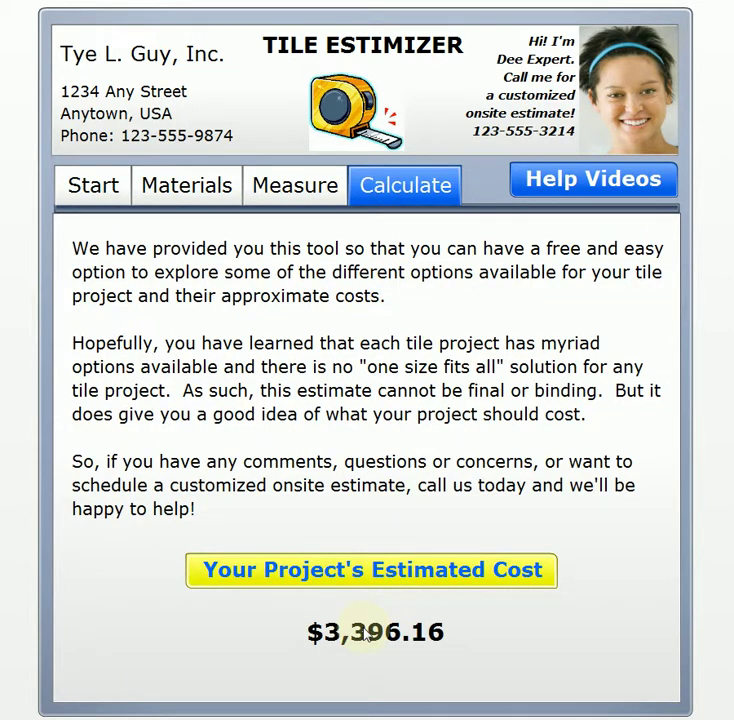
# Step: Price the Area 2 wall tile at Group 4 and recalculate, bringing the estimate to $3,514.66
pyautogui.click(318, 202)
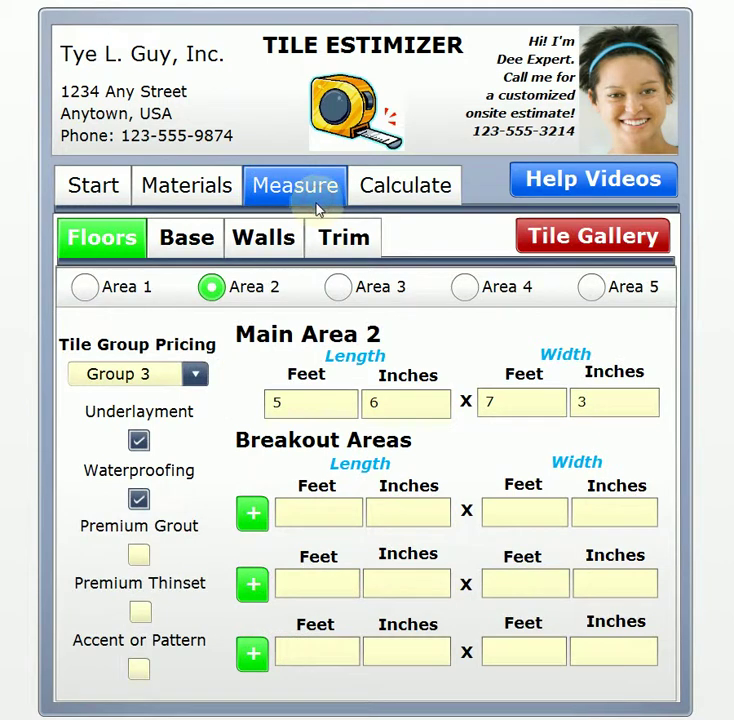
pyautogui.click(250, 243)
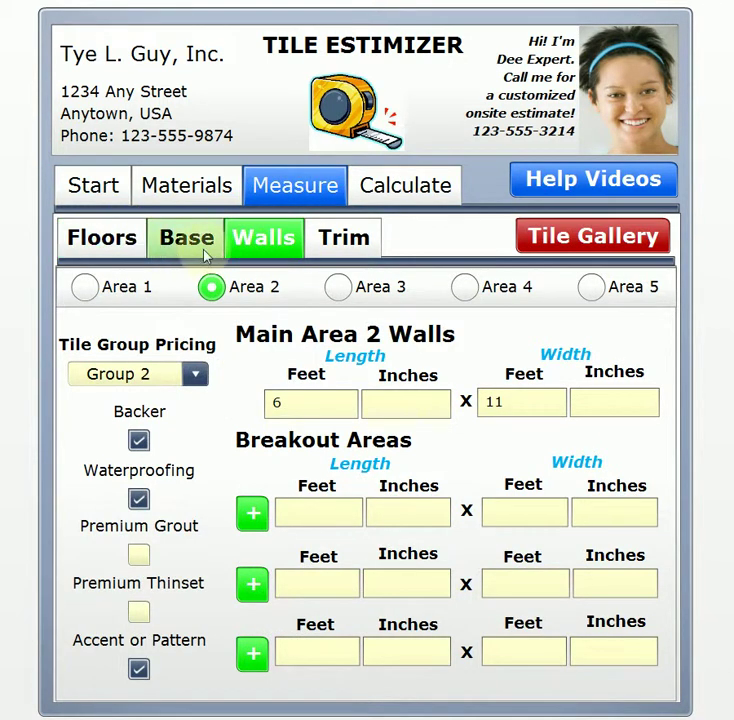
pyautogui.click(197, 376)
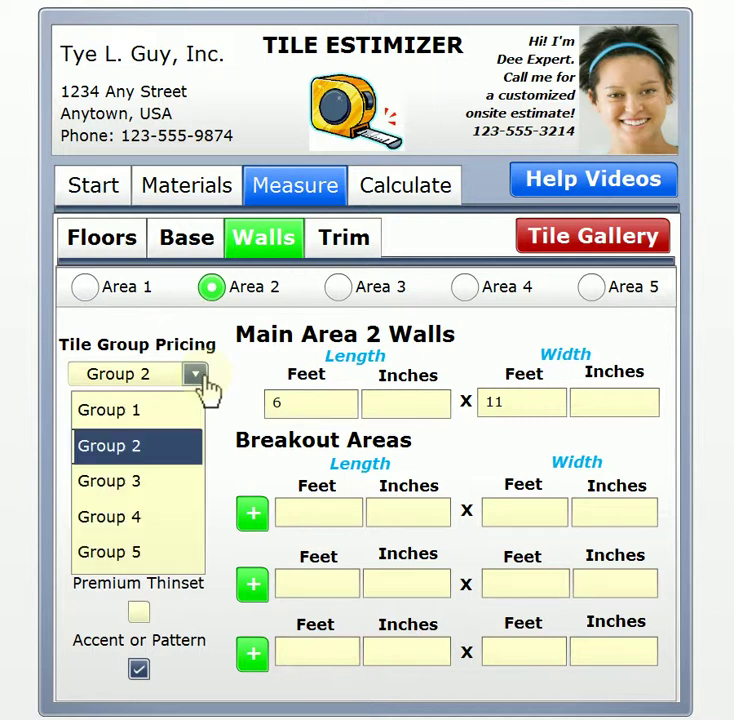
pyautogui.click(163, 520)
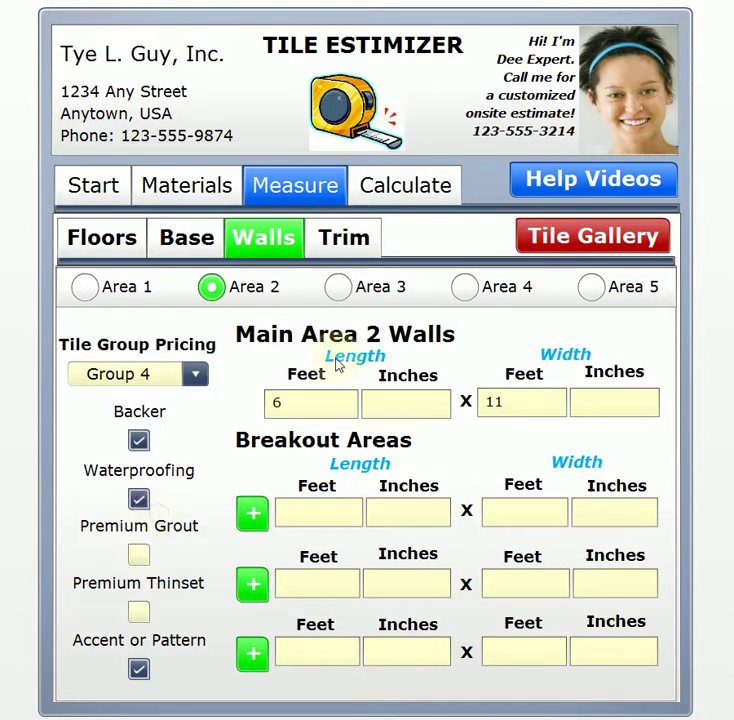
pyautogui.click(390, 194)
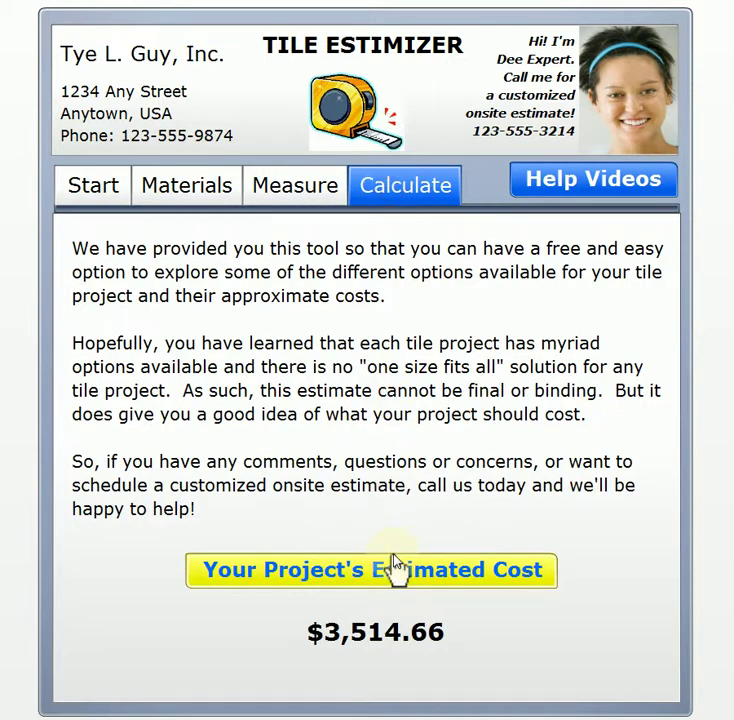
# Step: Go back to the Area 2 floor measurements form
pyautogui.click(300, 201)
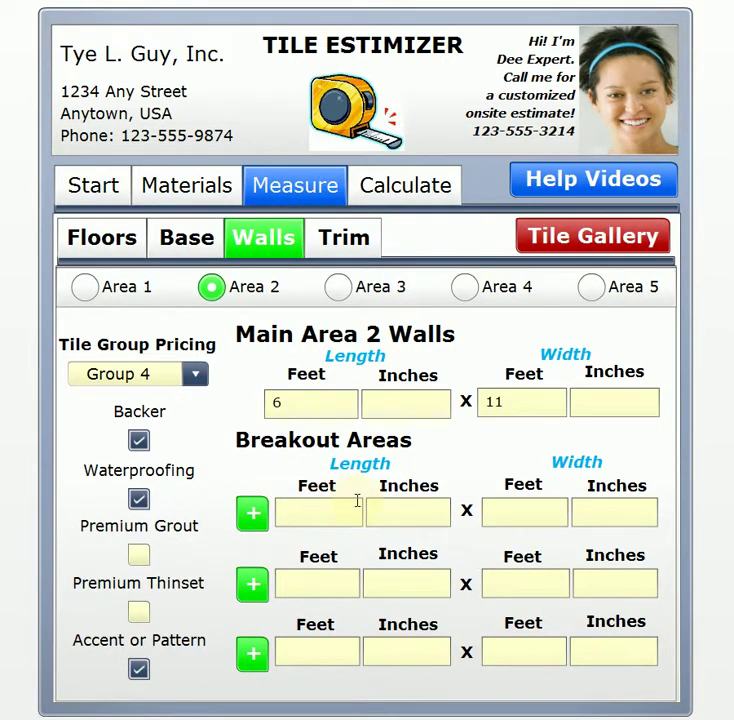
pyautogui.click(193, 241)
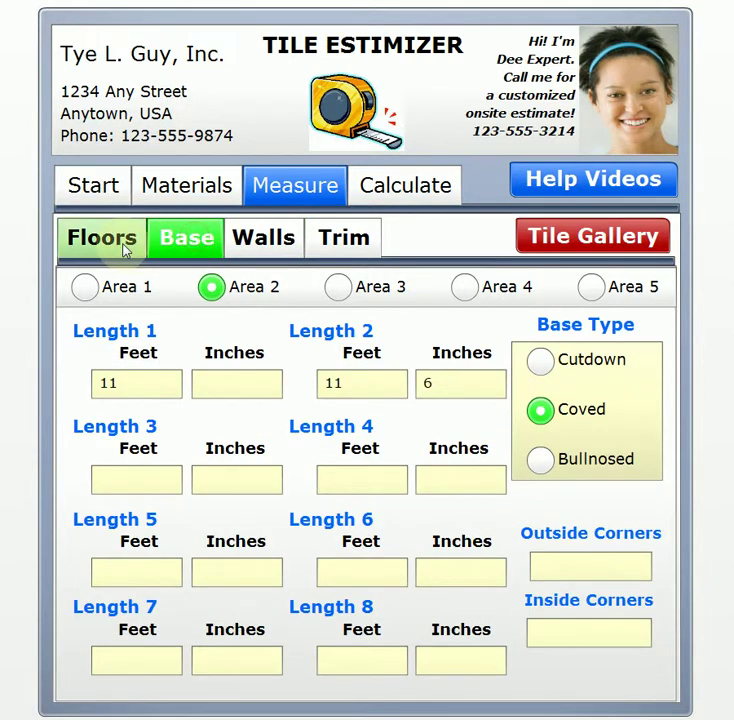
pyautogui.click(123, 249)
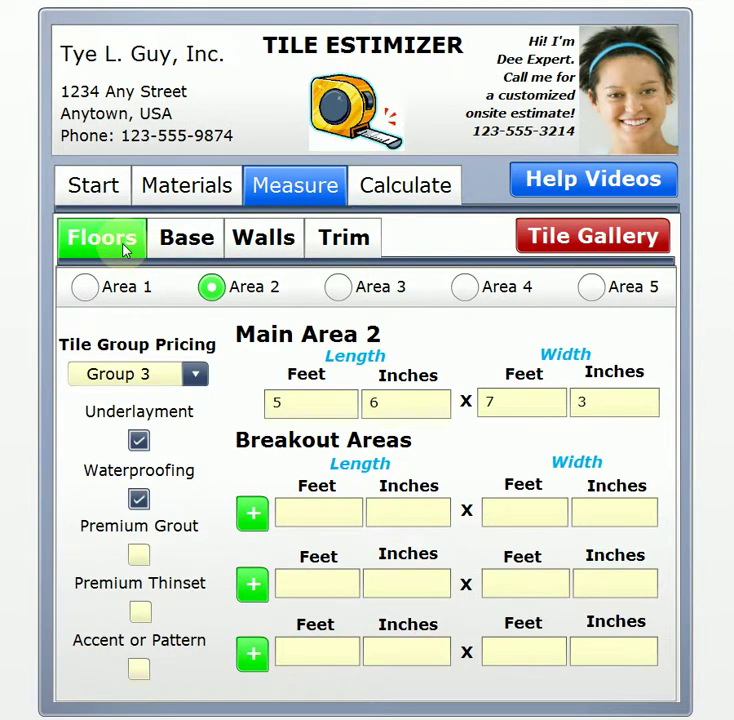